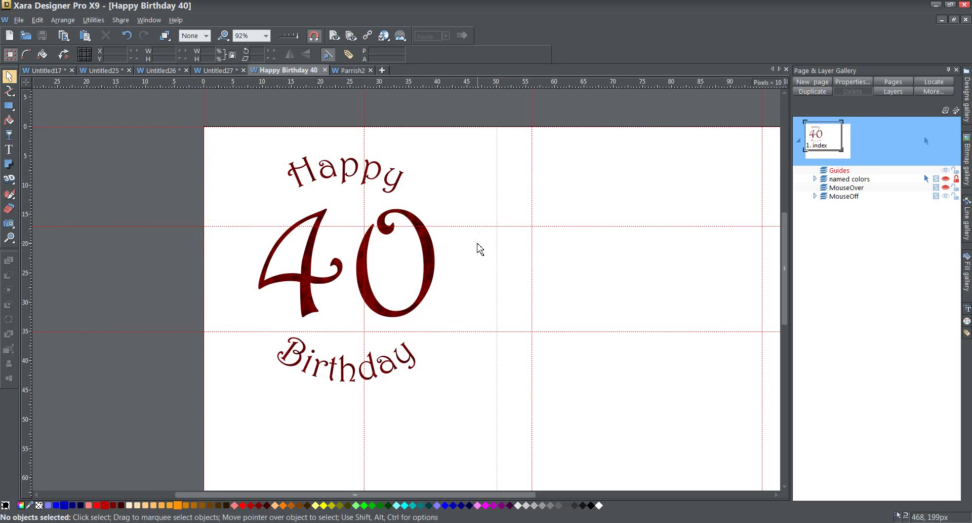
In Untitled27, select the circle and convert it to an editable shape.
click(214, 70)
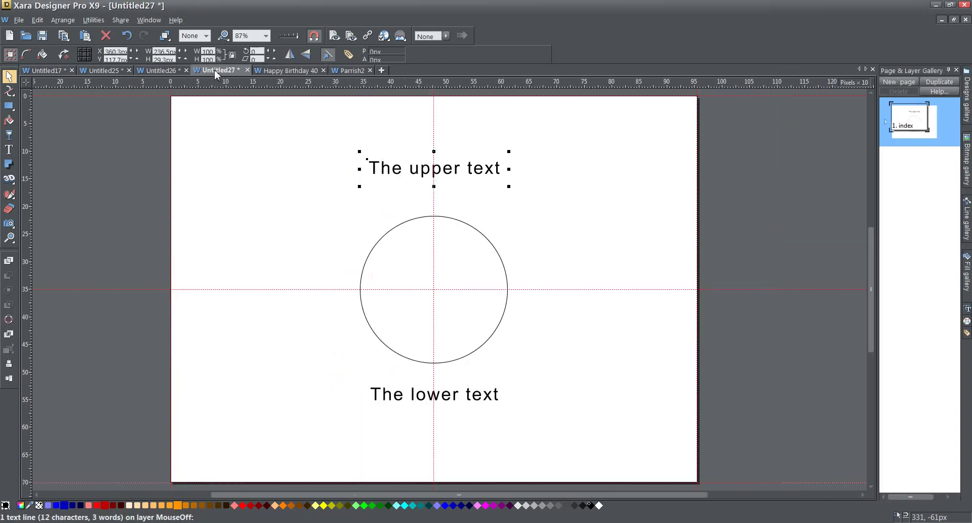
click(624, 189)
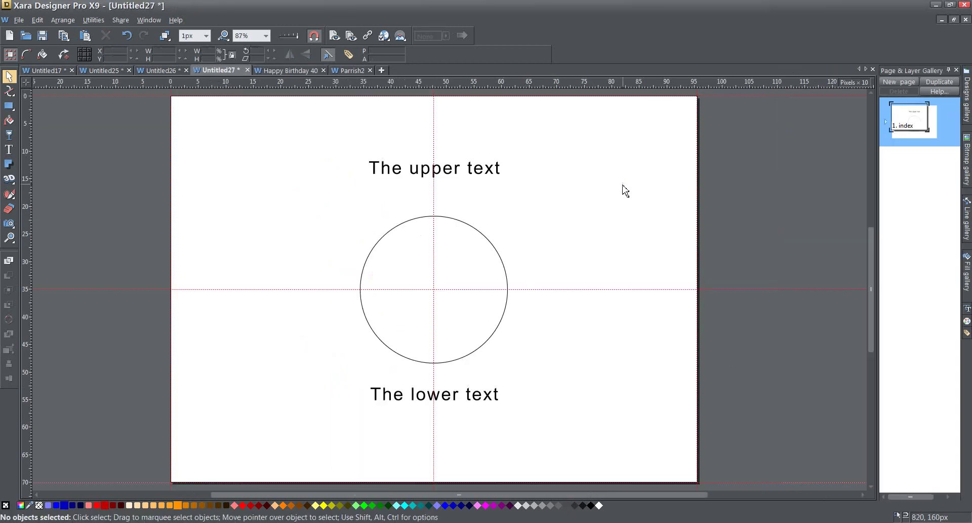
click(490, 245)
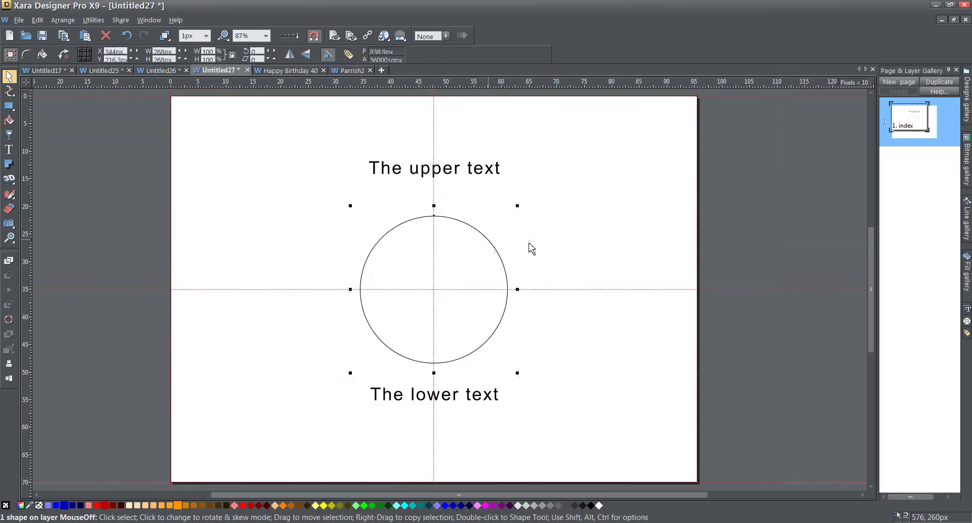
click(9, 320)
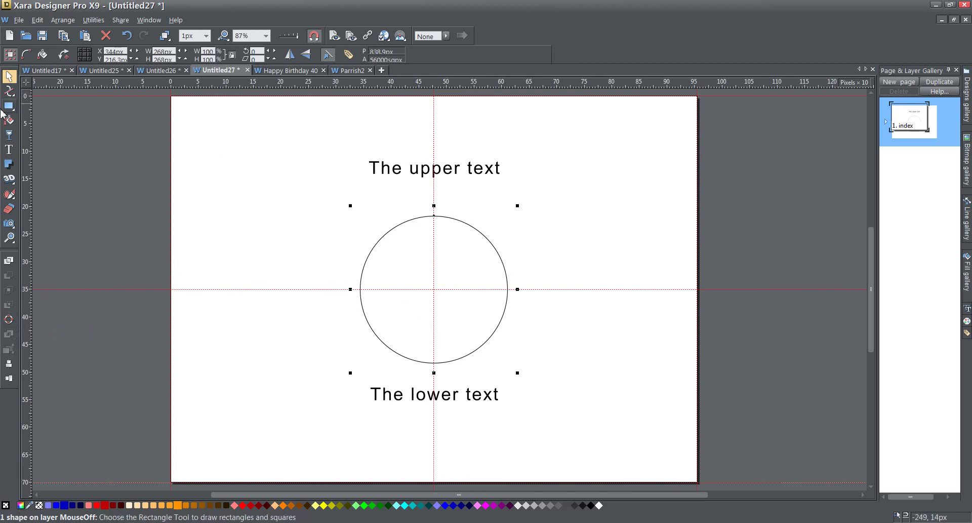
With the Shape Editor, select the circle's left and right points and break the path there into two arcs.
click(9, 91)
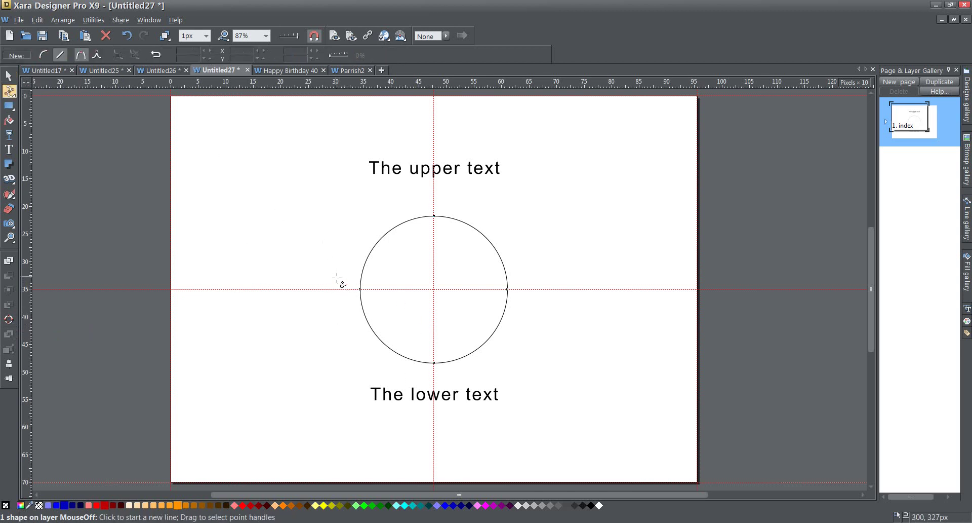
mouse_move(14, 92)
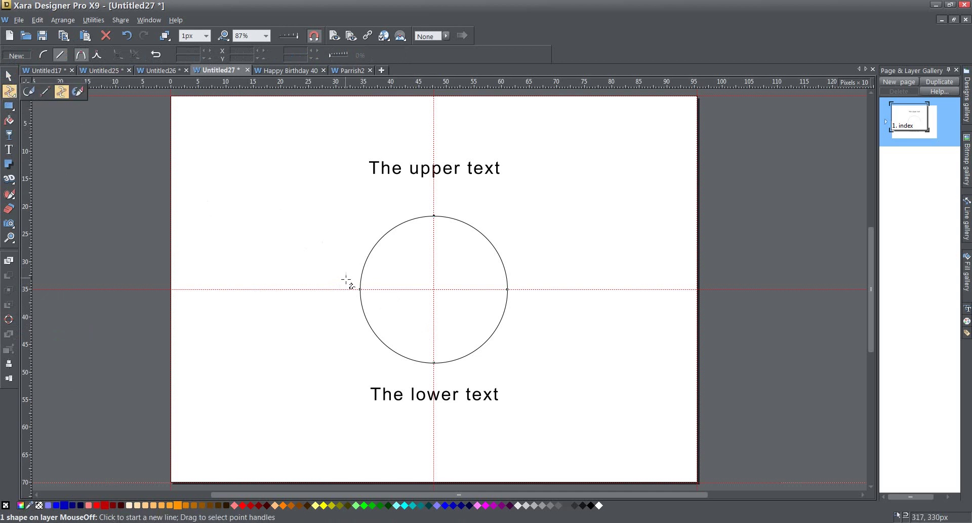
drag(340, 280, 534, 299)
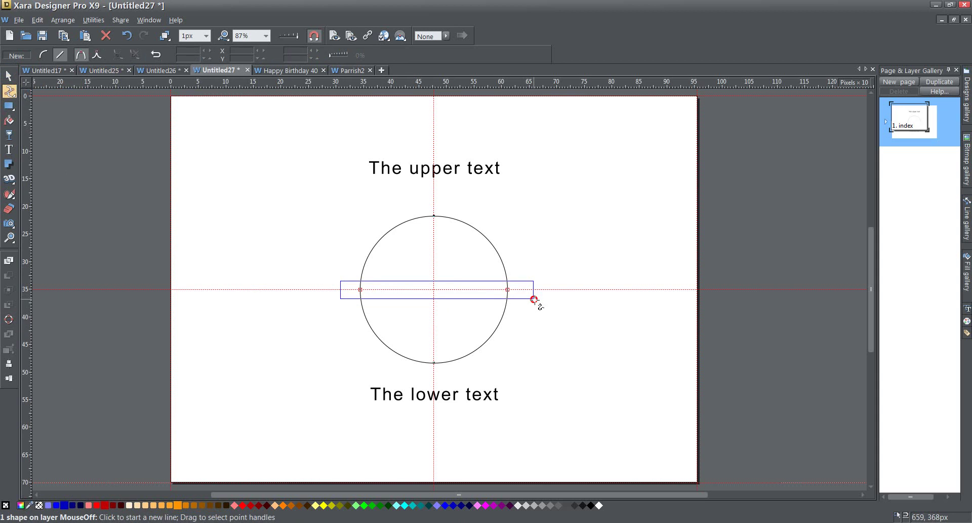
drag(534, 298, 535, 301)
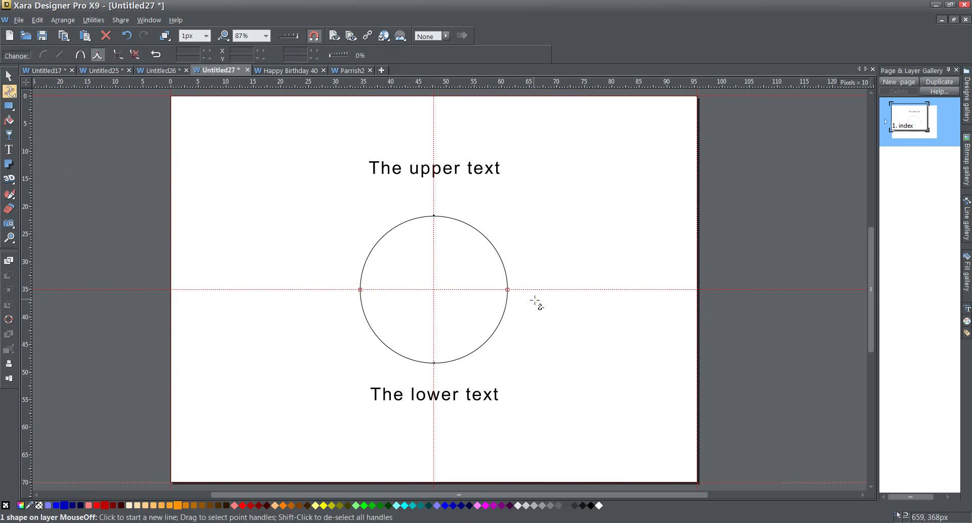
click(118, 54)
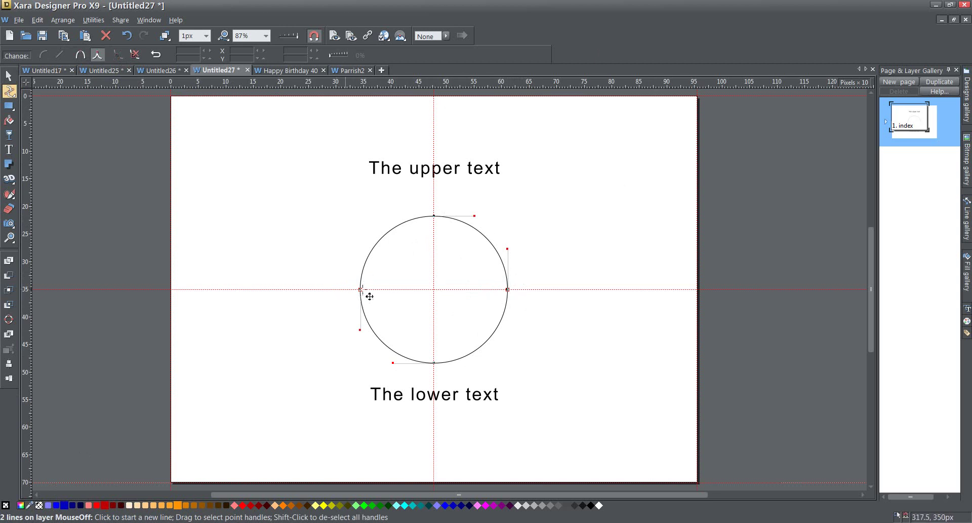
click(10, 76)
click(452, 235)
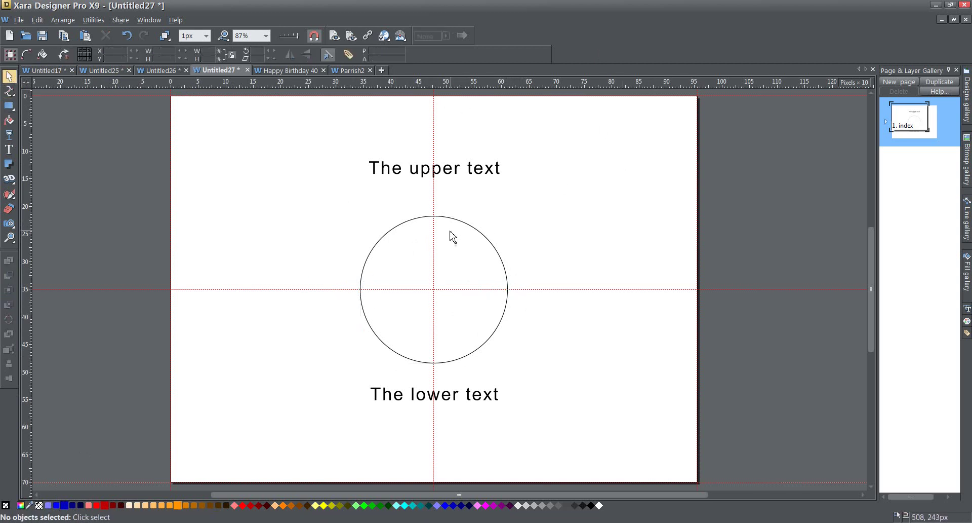
click(469, 226)
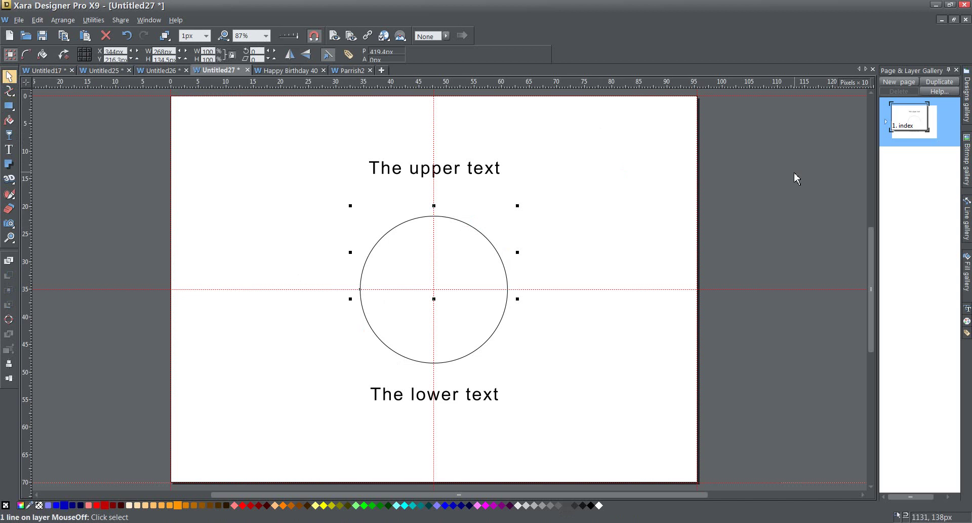
key(shift)
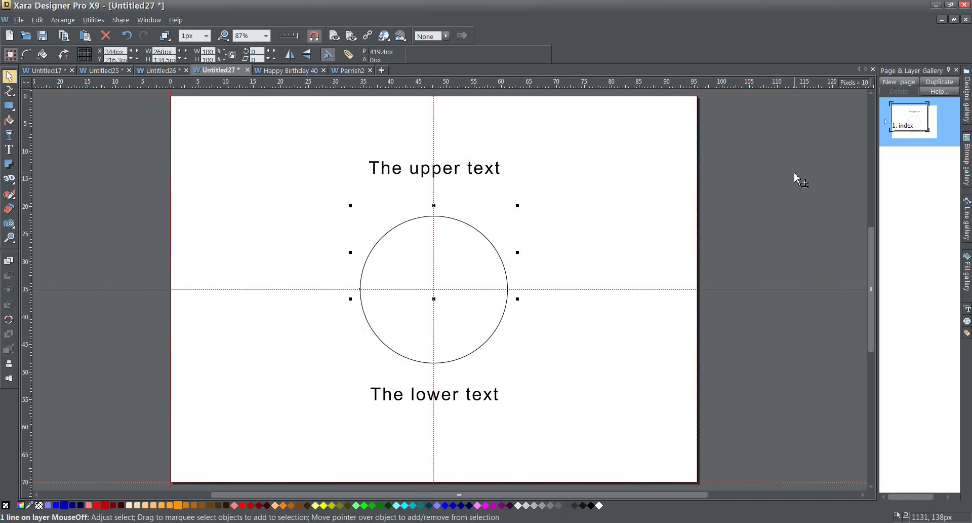
key(Up)
key(Up)
key(Up)
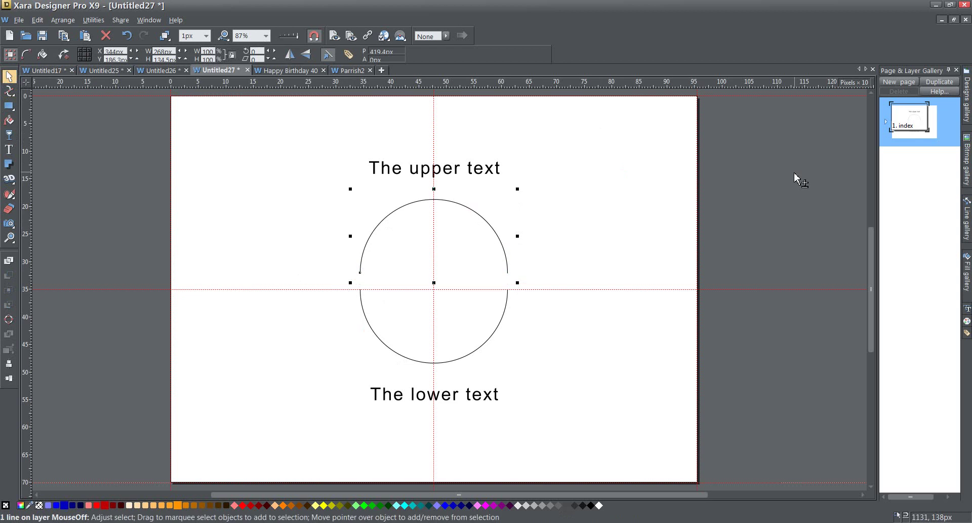
key(Down)
key(Down)
key(Down)
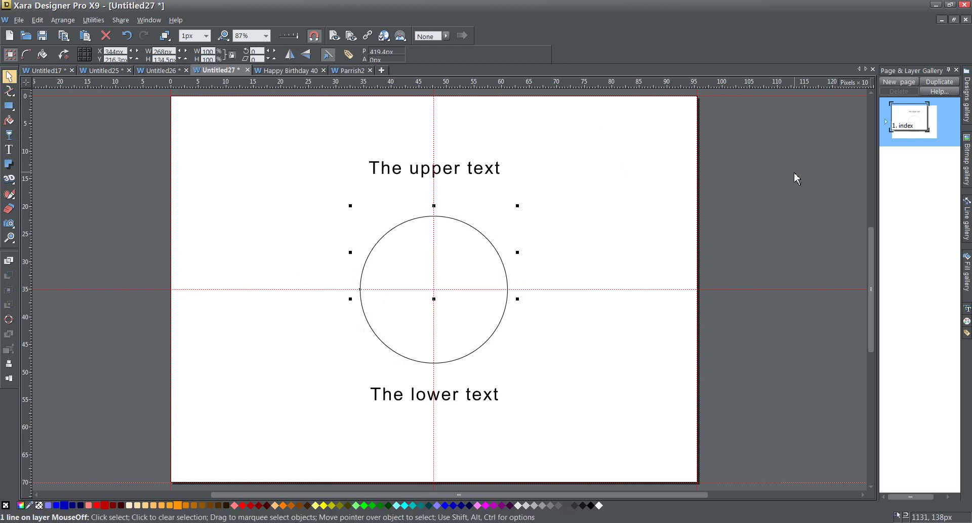
Fit 'The upper text' onto the circle with Arrange > Fit Text to Curve.
click(381, 170)
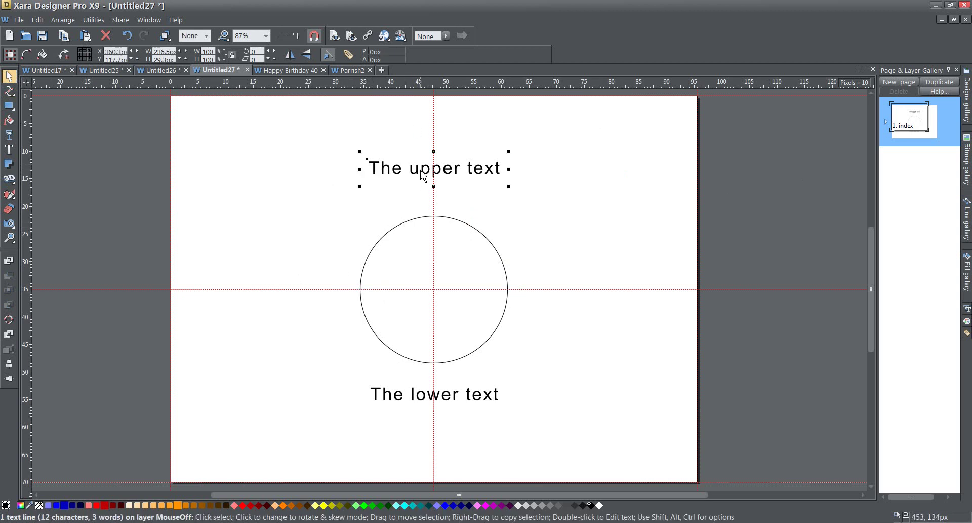
shift+click(405, 225)
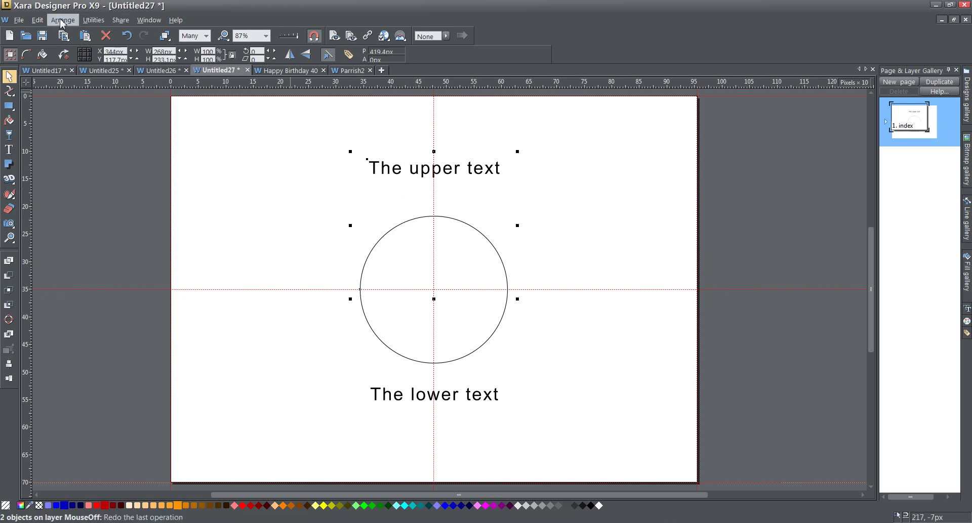
click(61, 21)
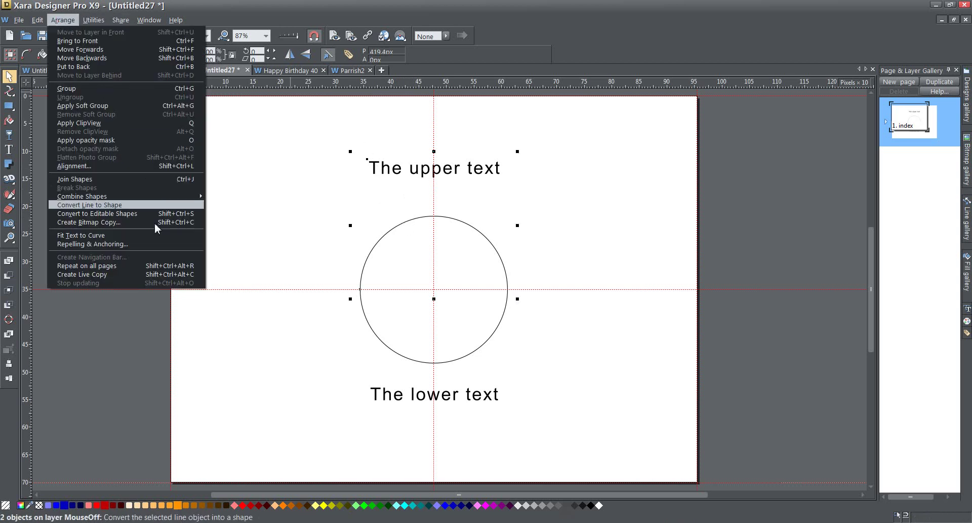
click(81, 235)
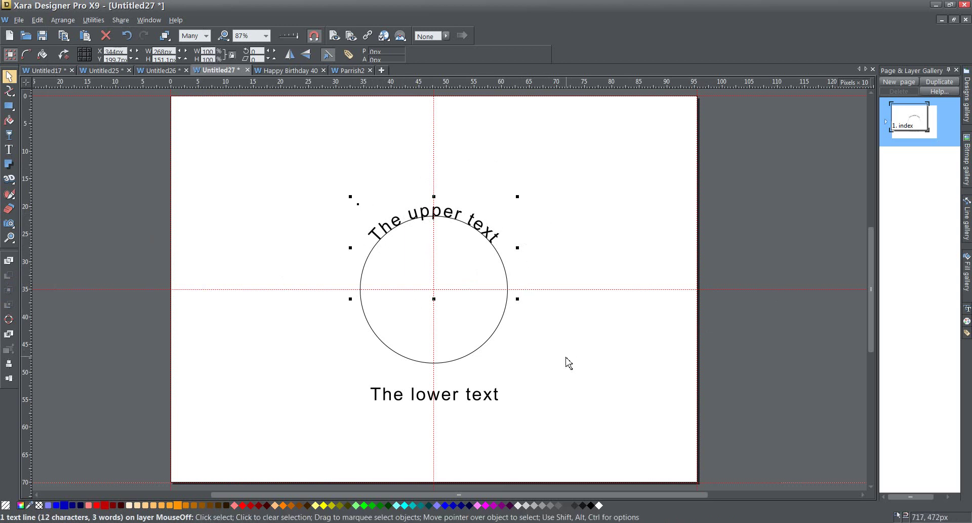
Fit 'The lower text' onto the circle's bottom arc with Arrange > Fit Text to Curve.
click(486, 406)
shift+click(447, 362)
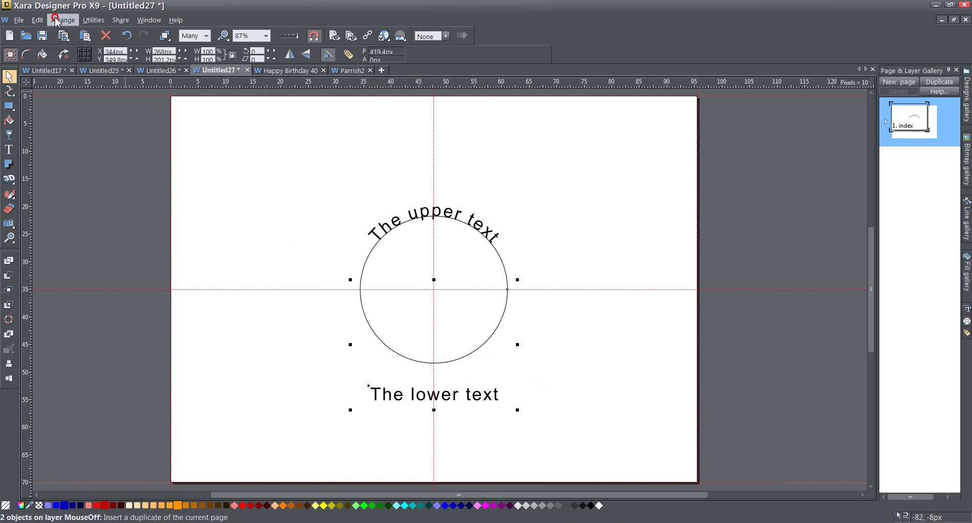
click(55, 20)
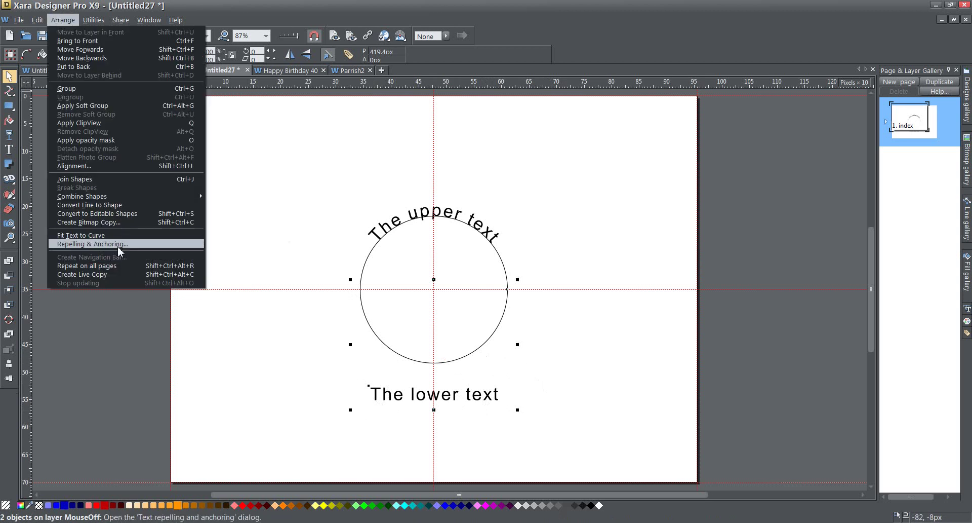
click(117, 236)
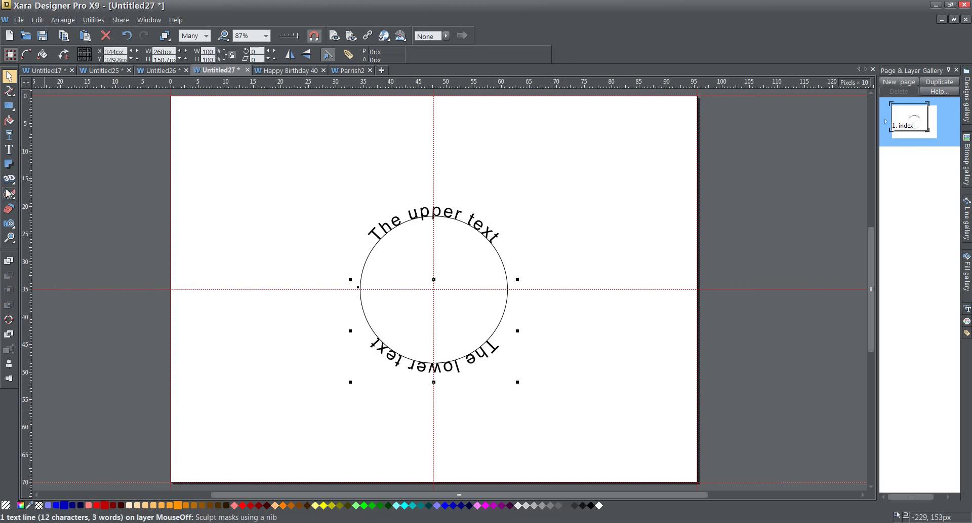
Reverse the bottom arc's path in the Shape Editor (F4) so 'The lower text' reads upright.
mouse_move(10, 195)
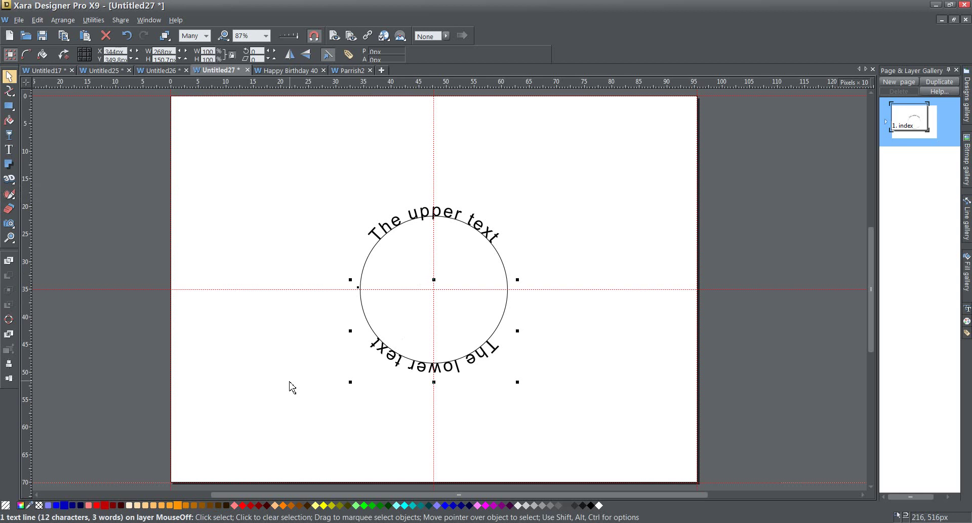
key(F4)
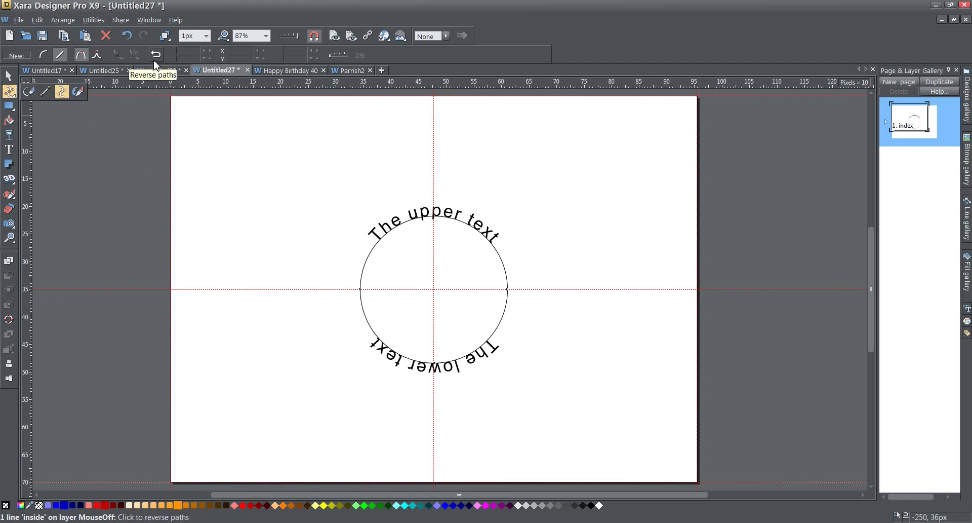
mouse_move(15, 94)
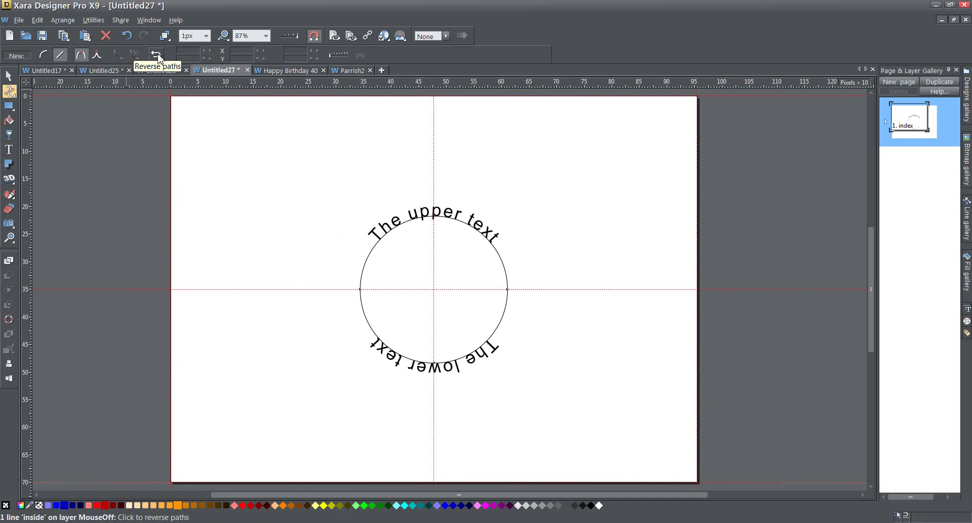
click(156, 54)
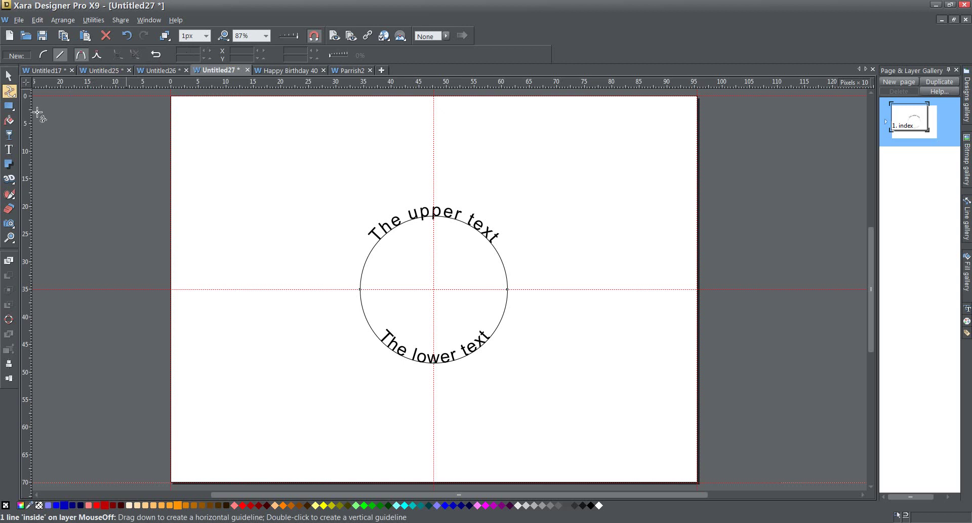
Select all of 'The lower text' and raise its letter spacing by seven increments.
click(11, 149)
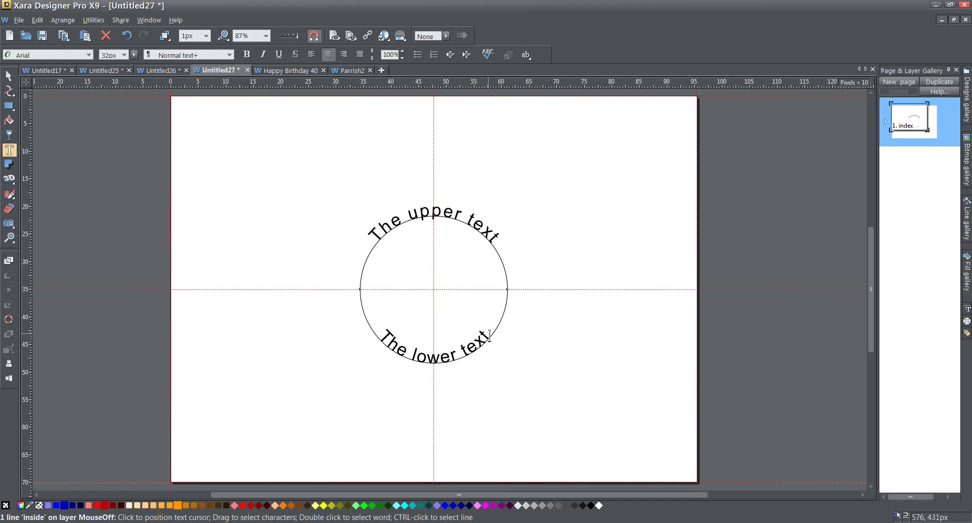
drag(489, 335, 380, 322)
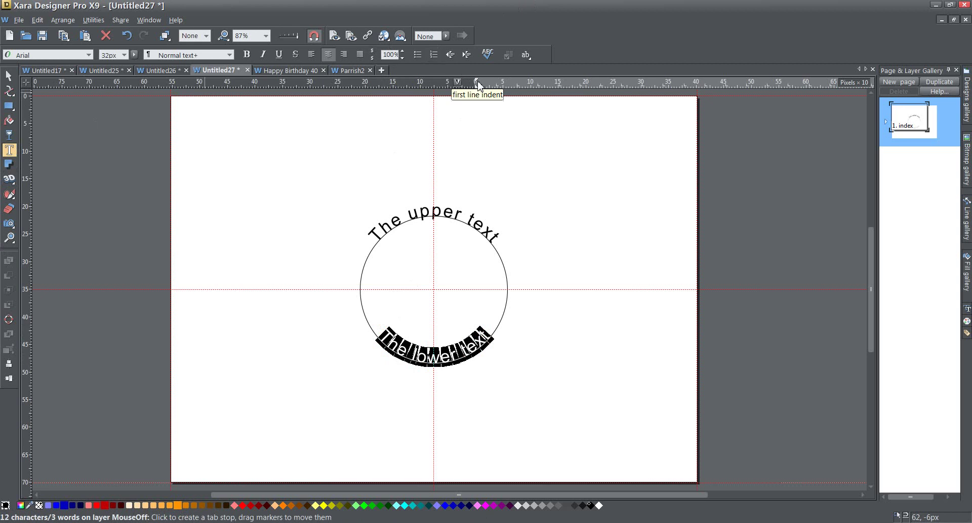
mouse_move(528, 57)
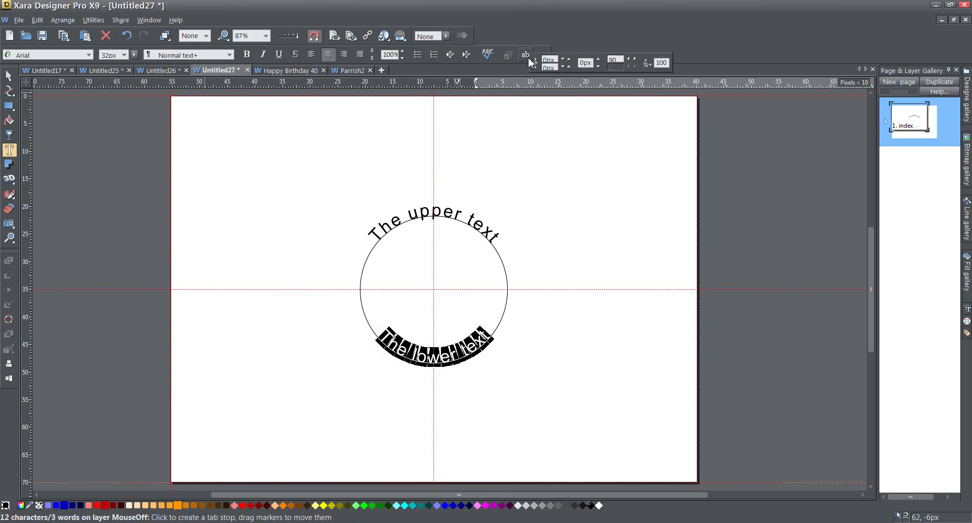
click(636, 63)
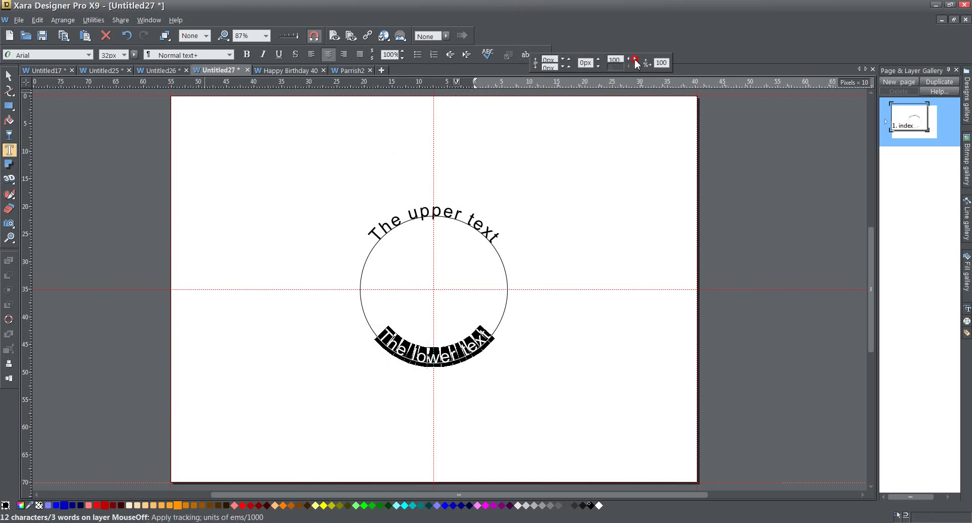
click(636, 63)
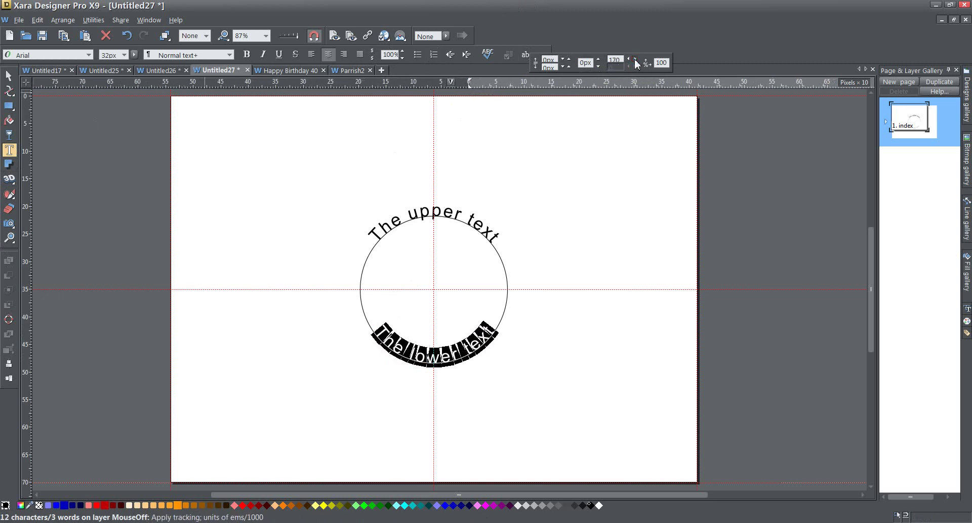
click(636, 63)
click(636, 62)
click(636, 63)
click(637, 63)
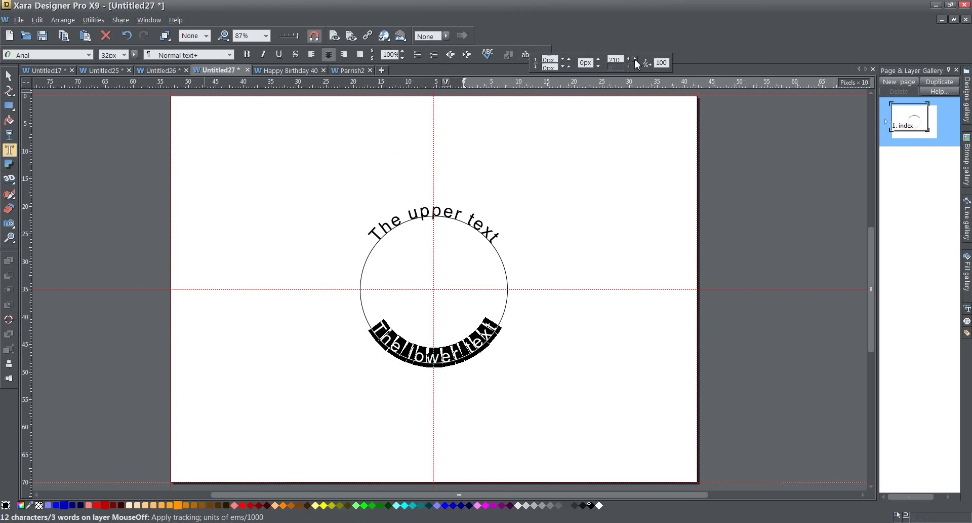
click(637, 63)
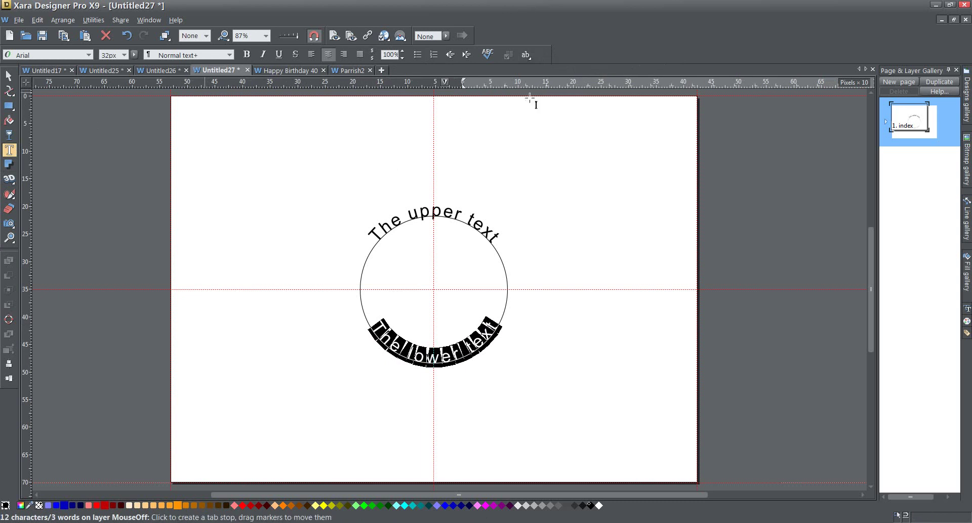
shift+click(26, 83)
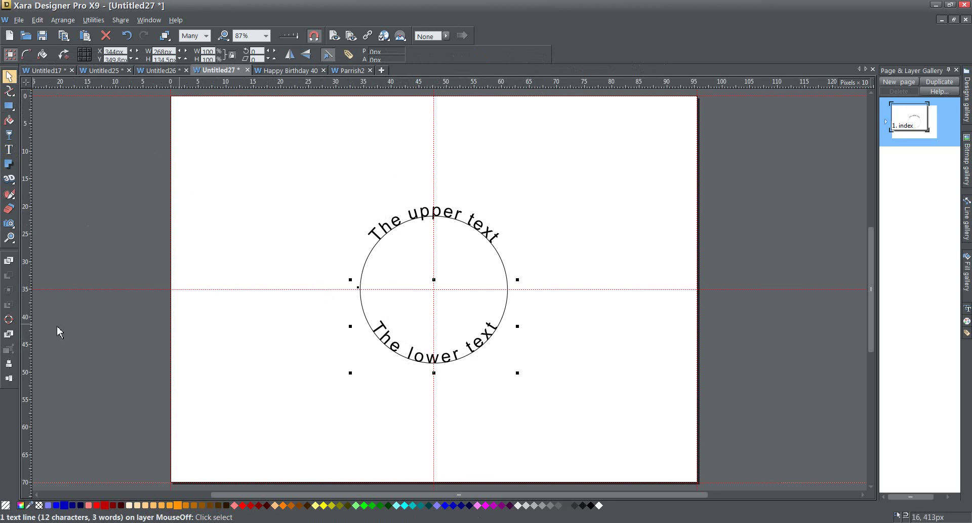
Reselect 'The lower text' and widen its tracking further to 260.
double_click(498, 324)
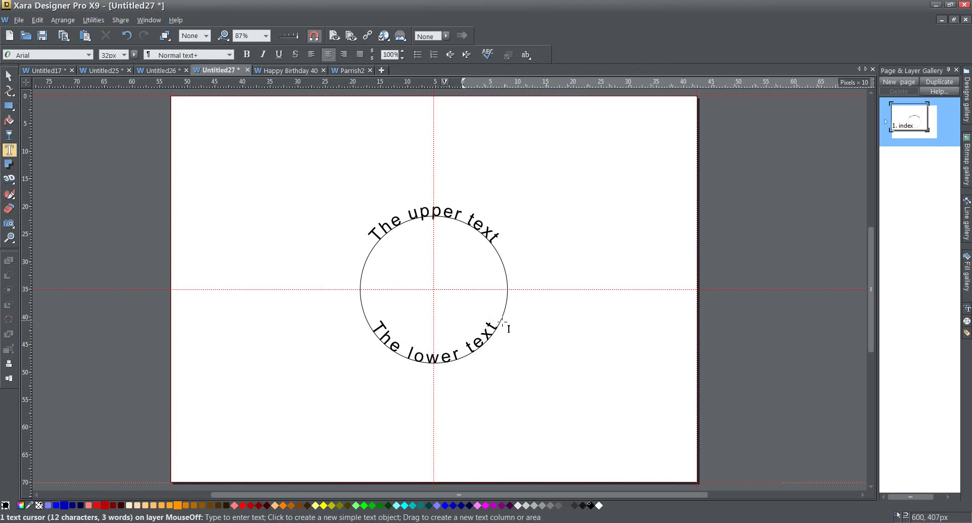
drag(503, 321, 362, 335)
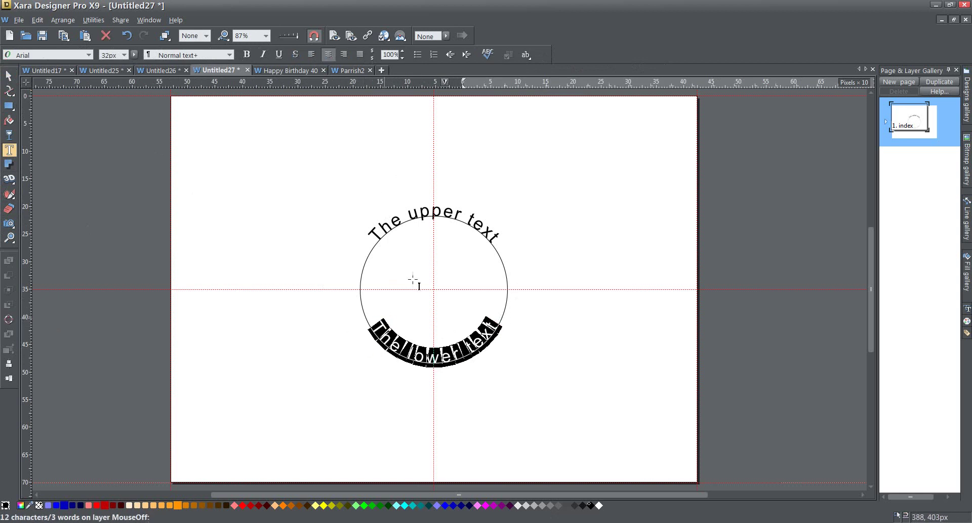
click(531, 56)
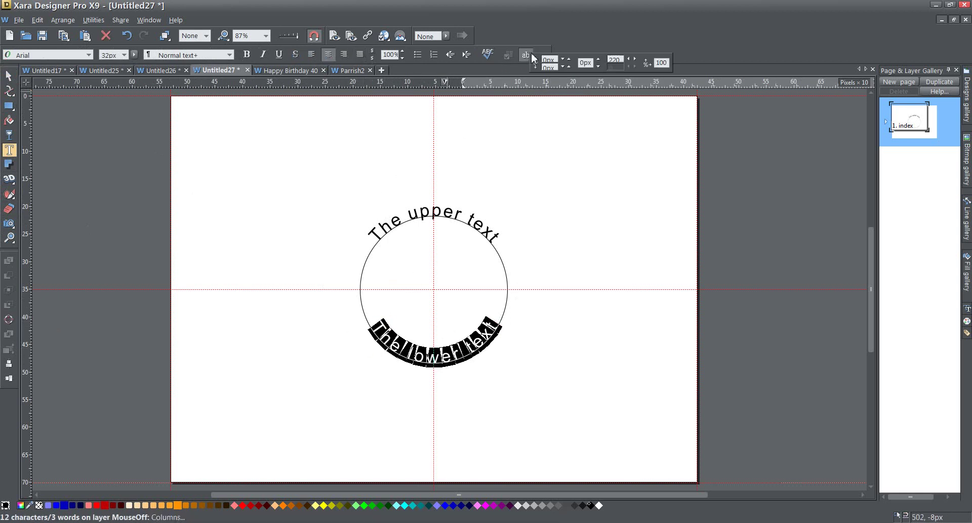
click(635, 60)
click(635, 60)
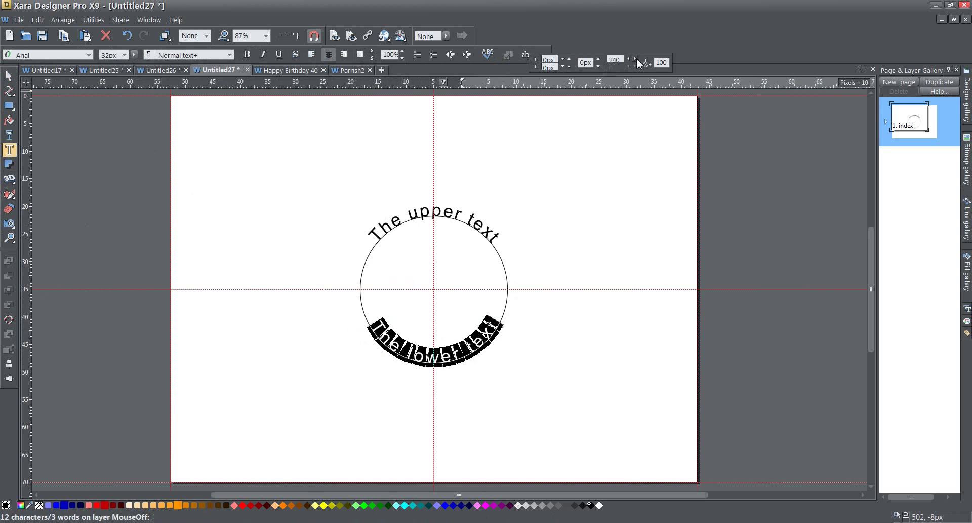
click(635, 60)
click(636, 60)
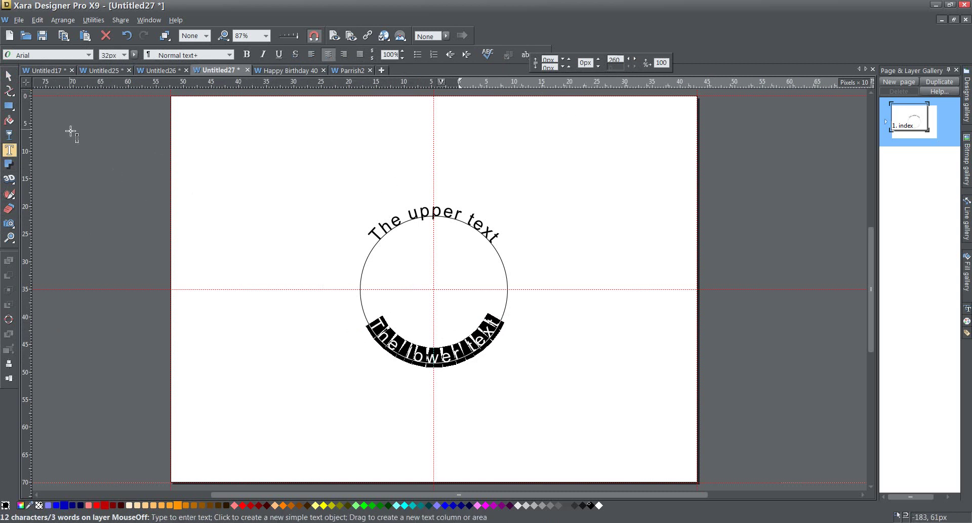
key(F2)
key(Escape)
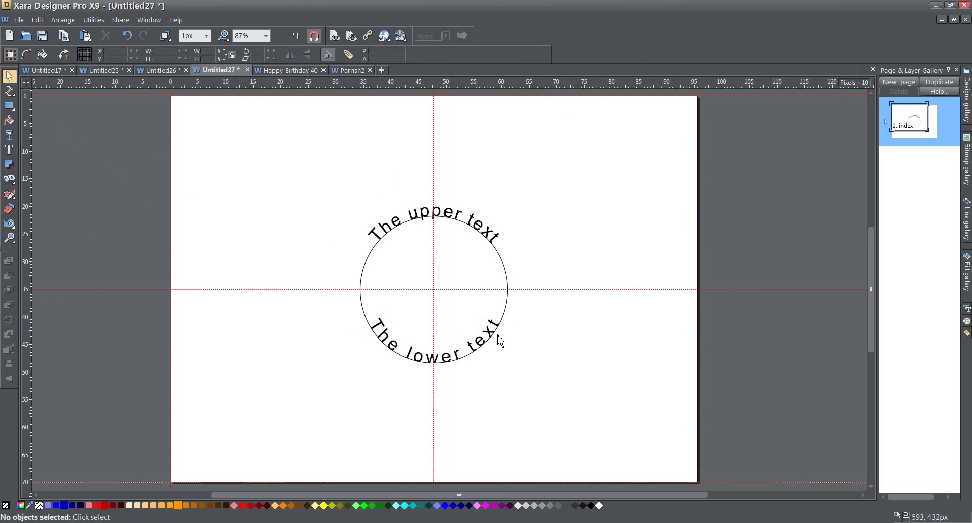
Give 'The lower text' a baseline shift of about -23 so it sits outside the circle.
click(9, 149)
drag(490, 316, 591, 335)
drag(501, 319, 368, 327)
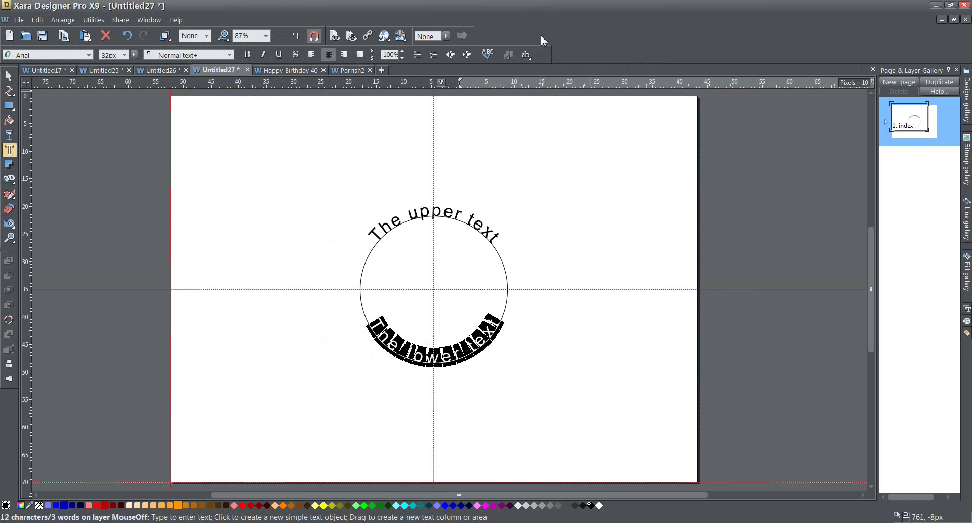
click(525, 54)
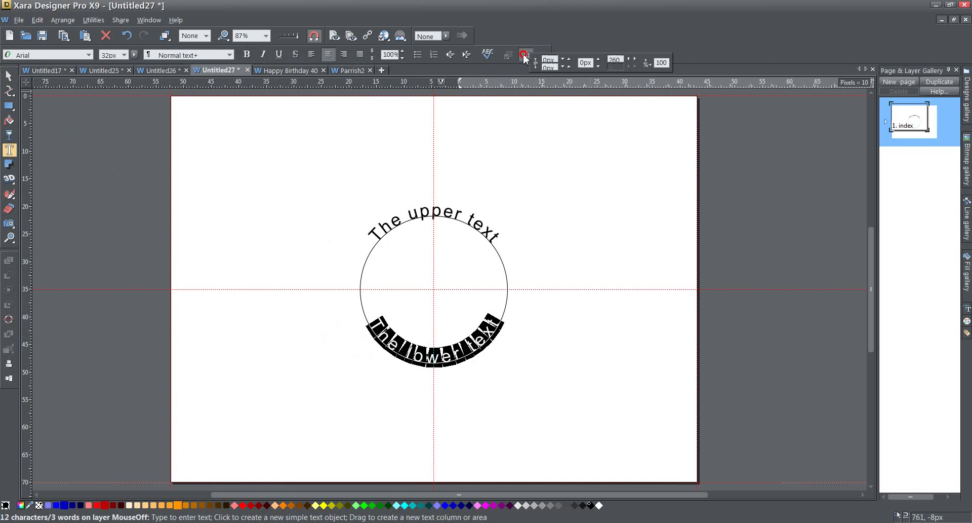
click(599, 66)
mouse_move(599, 66)
mouse_down()
mouse_move(629, 59)
mouse_move(600, 69)
mouse_up()
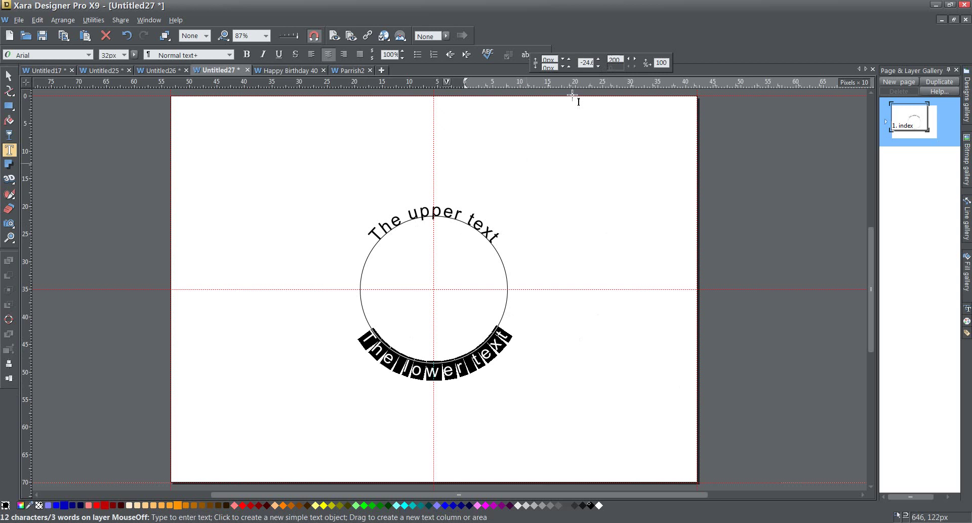
click(599, 60)
click(599, 60)
click(599, 60)
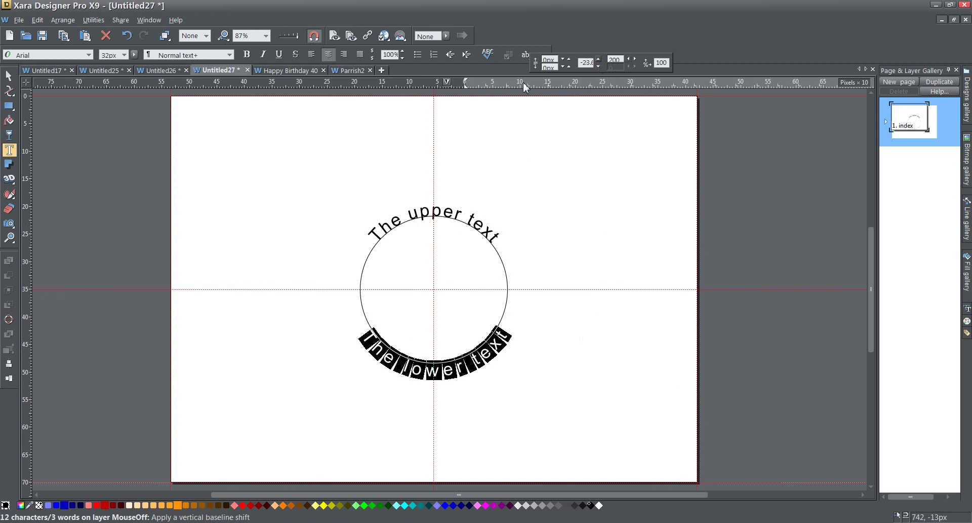
click(9, 76)
click(709, 390)
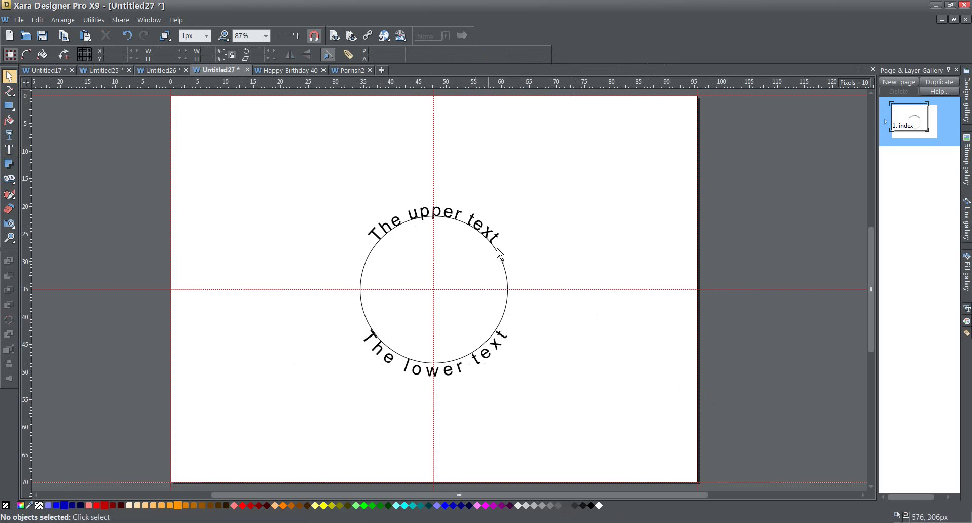
Set the line width of the upper text's arc path to None.
click(476, 233)
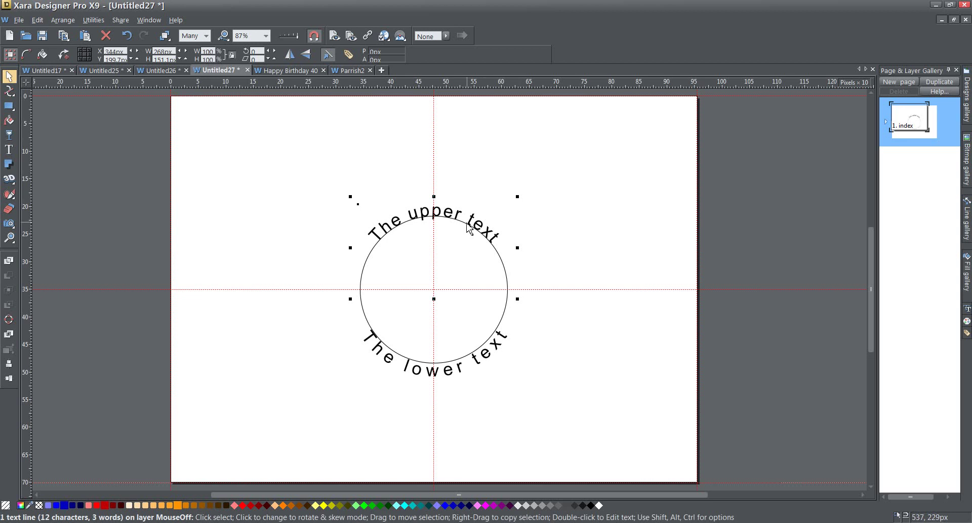
key(F4)
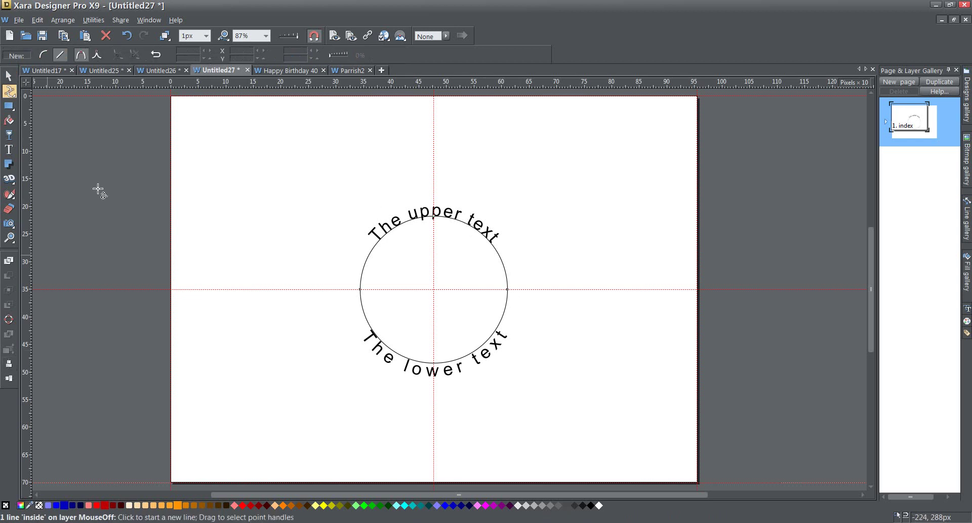
click(206, 35)
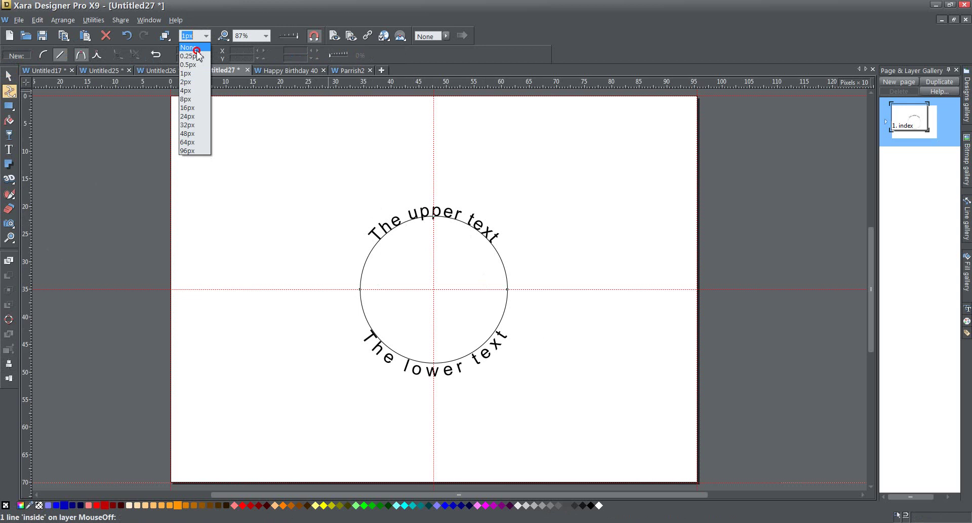
click(197, 51)
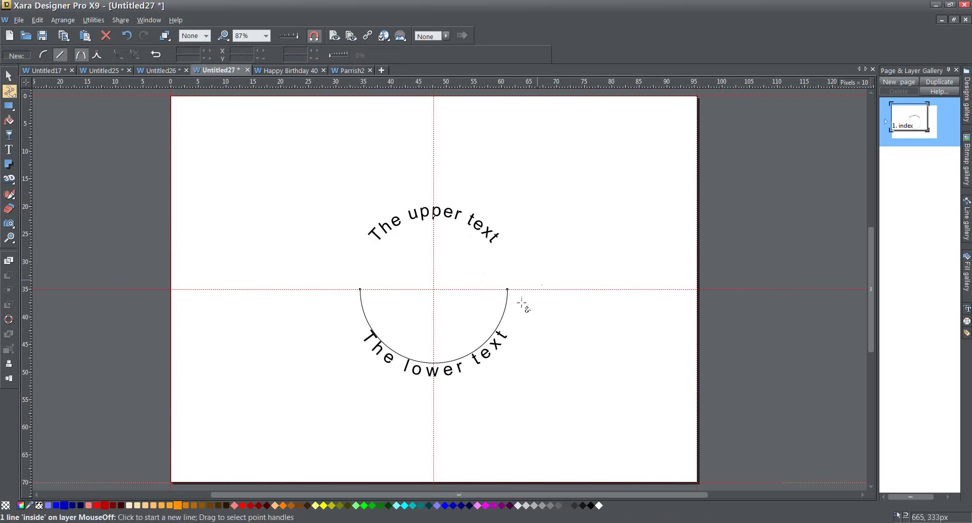
click(9, 76)
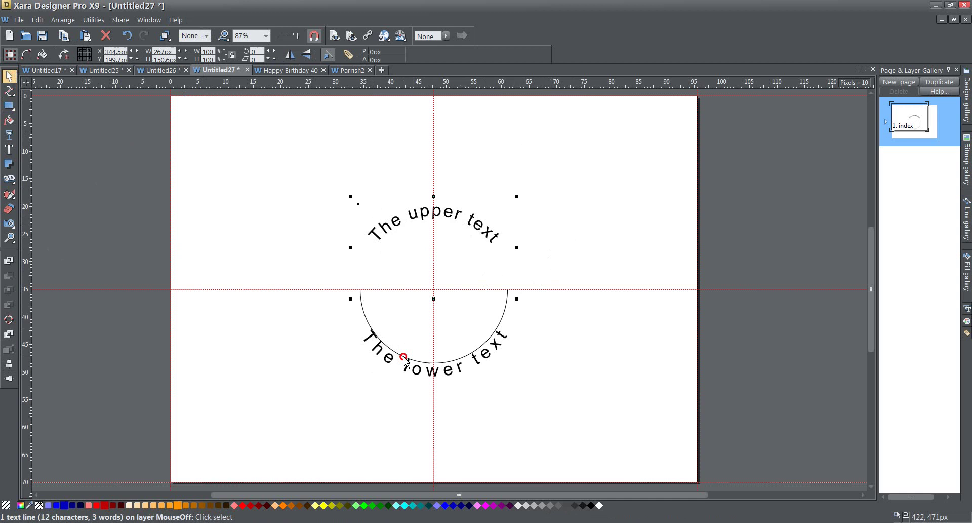
Set the lower text's arc path line width to None, then select both curved text lines.
click(406, 361)
double_click(405, 360)
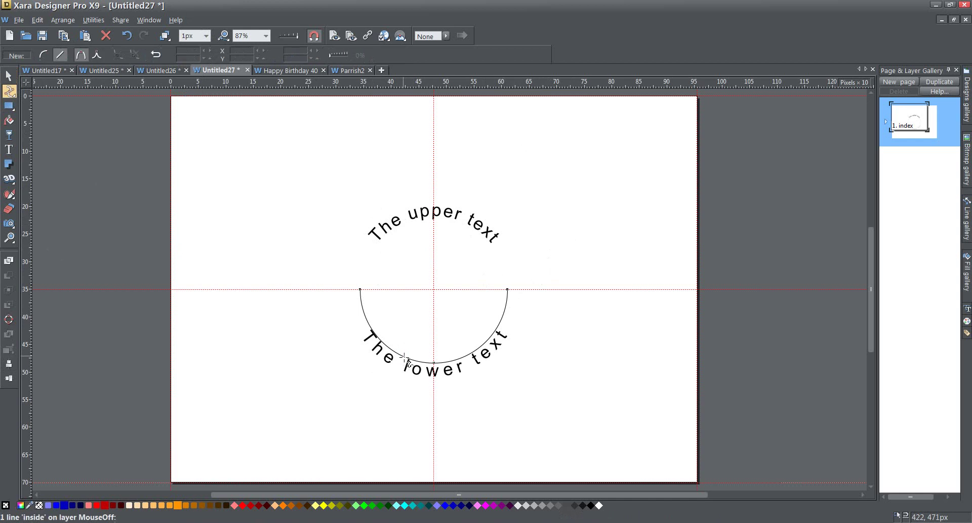
click(206, 36)
click(188, 47)
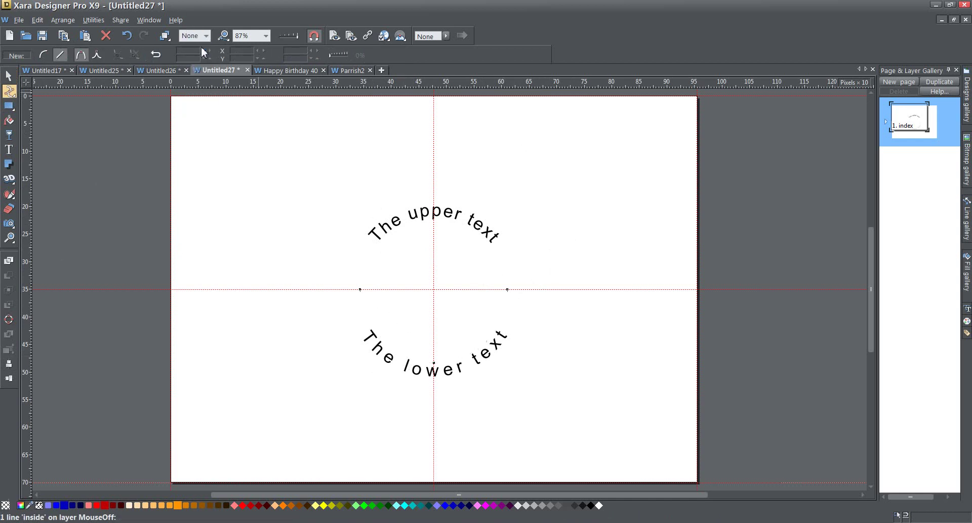
click(8, 75)
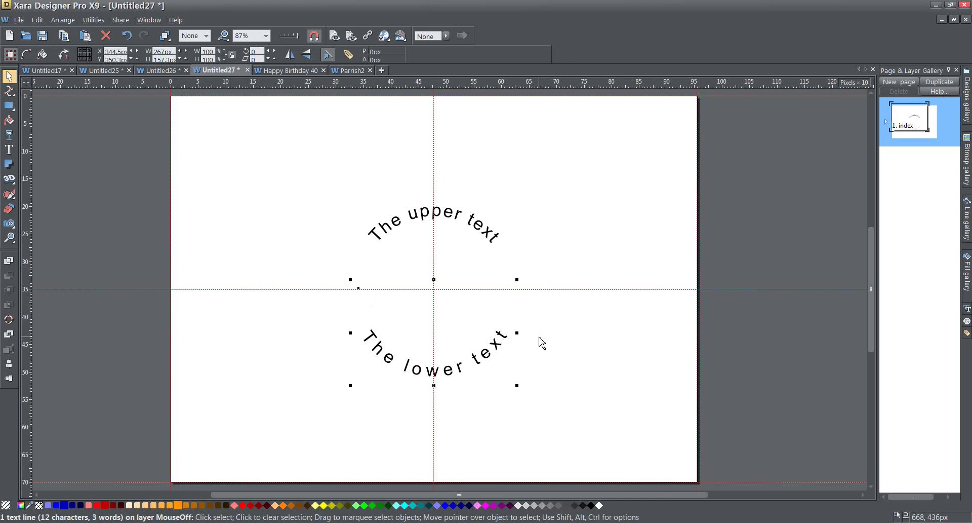
click(296, 166)
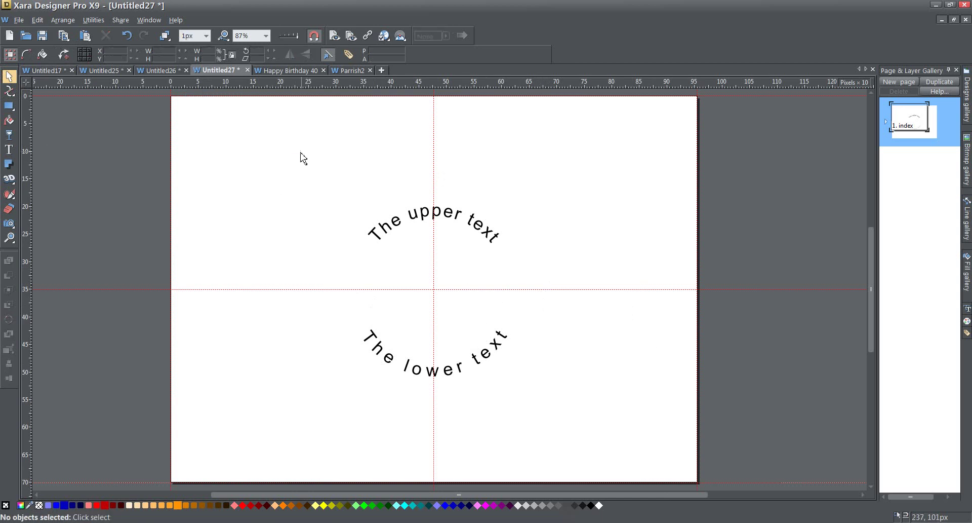
drag(475, 365, 558, 414)
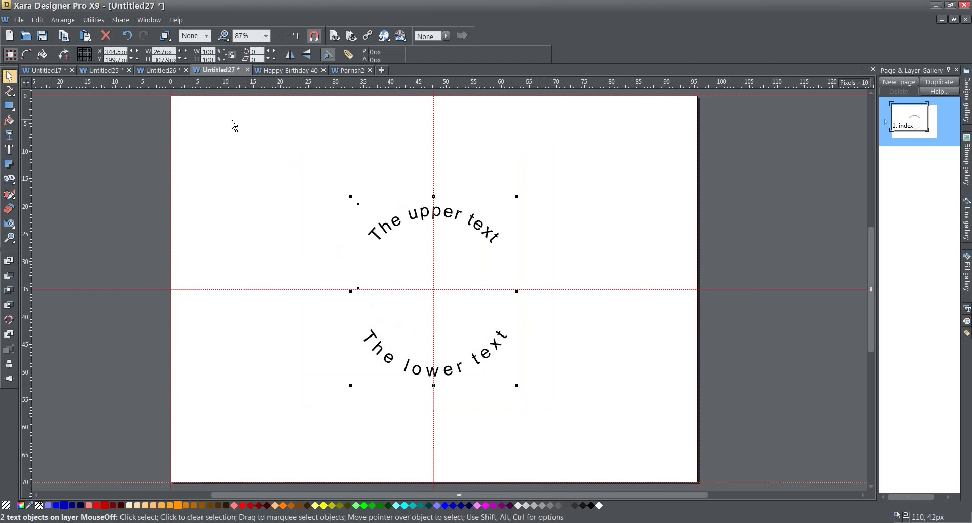
In Untitled26, select 'more test text' with its slanted line and apply Fit Text to Curve.
click(162, 72)
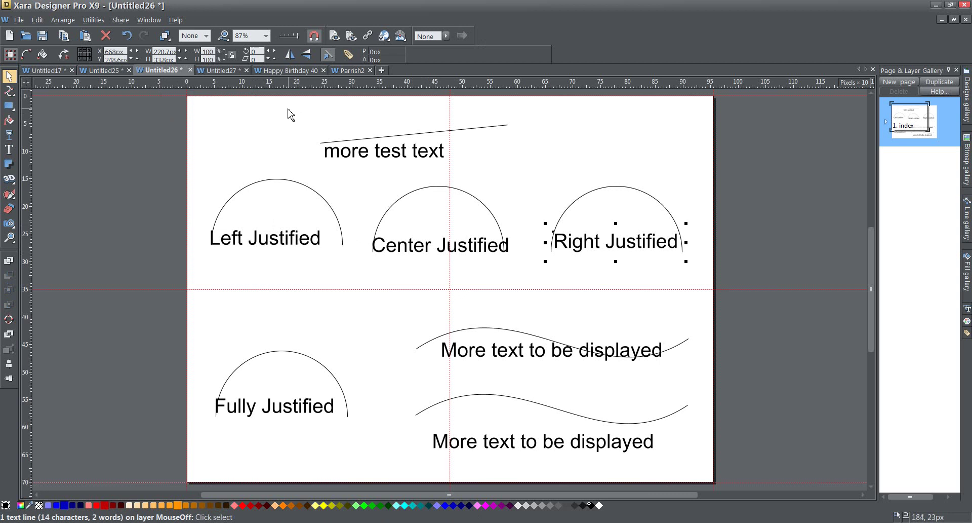
drag(295, 112, 551, 176)
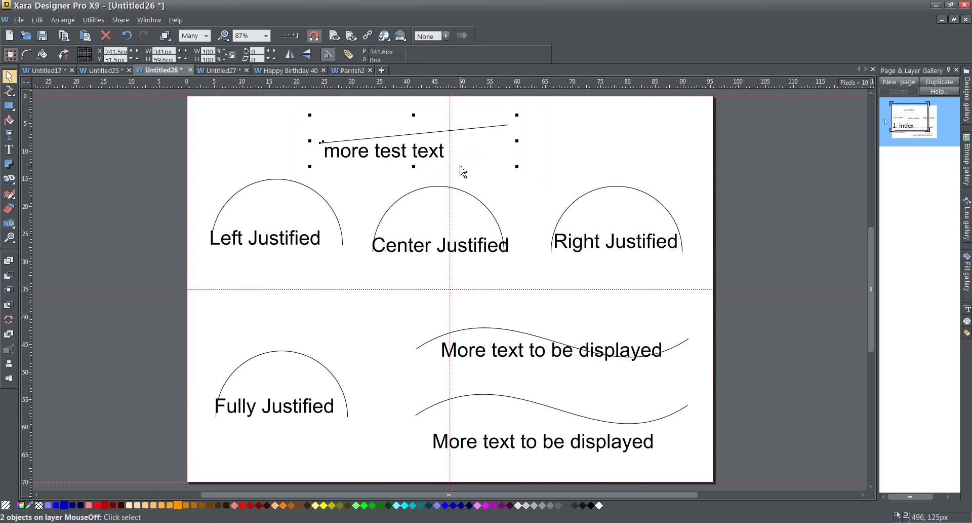
click(63, 20)
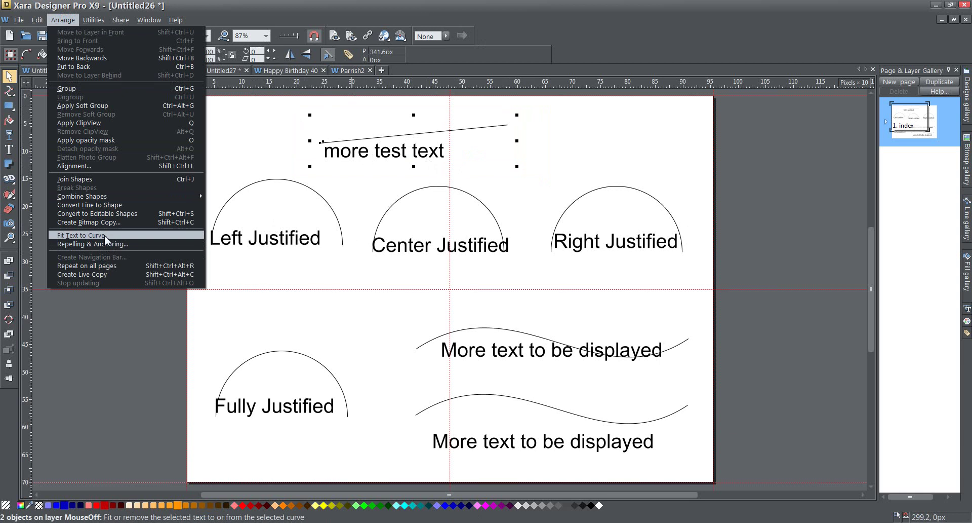
click(81, 235)
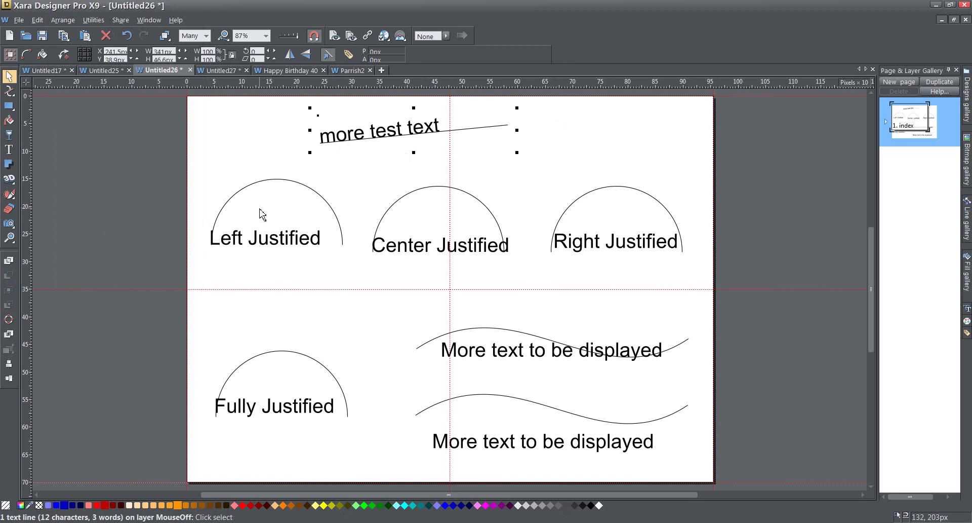
click(299, 246)
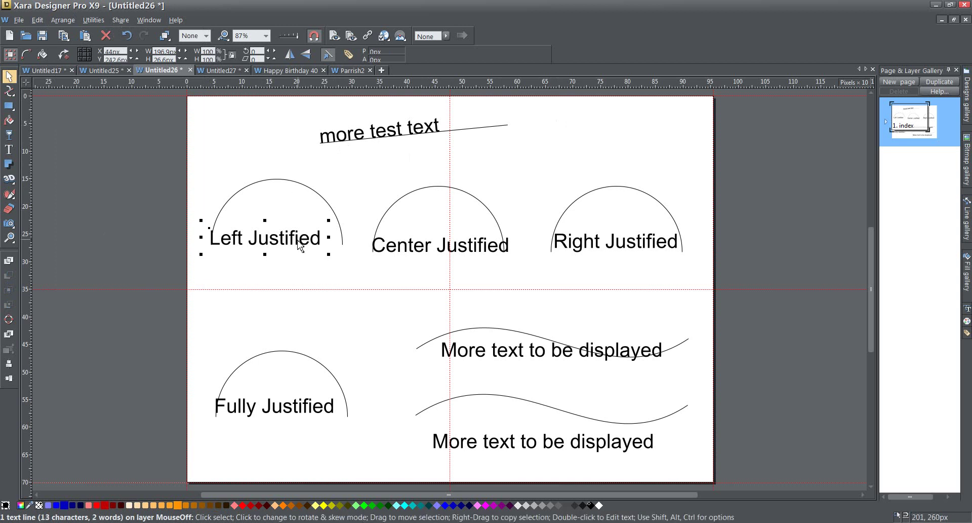
click(8, 150)
click(269, 237)
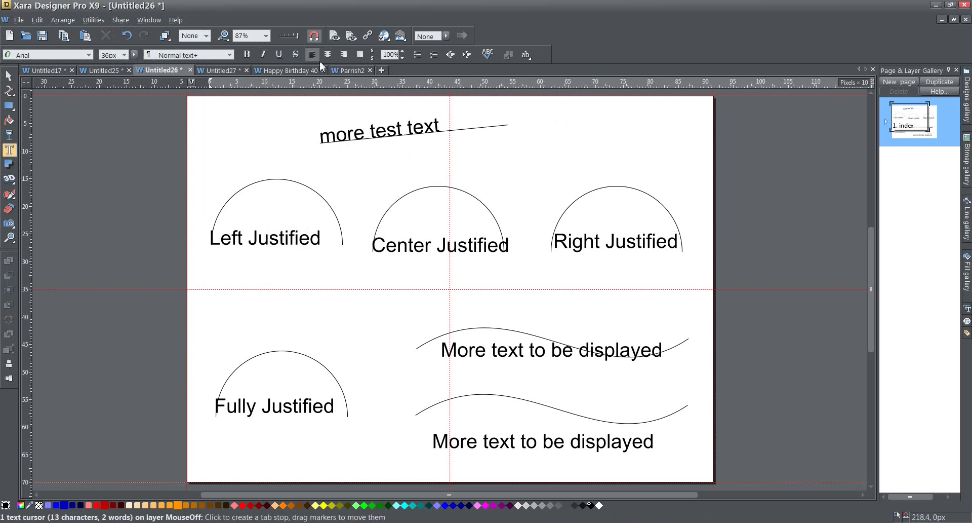
click(424, 245)
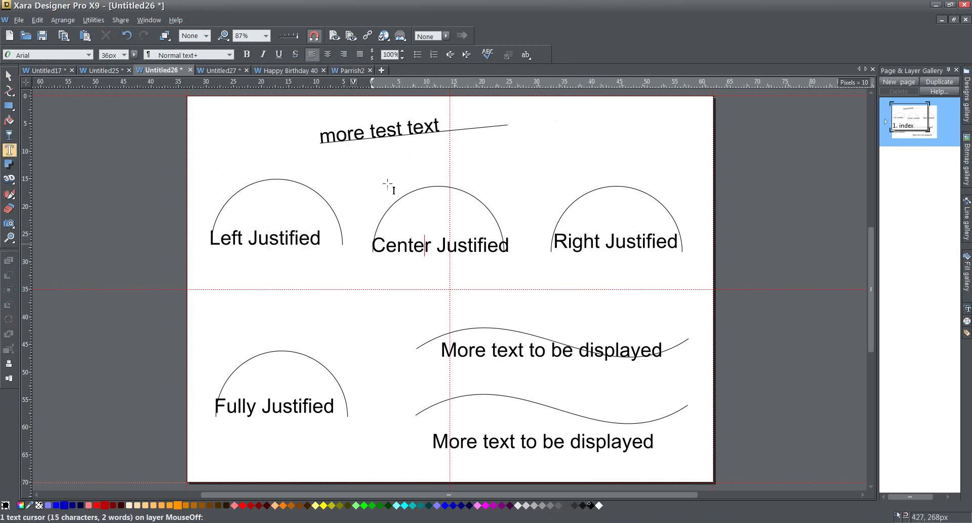
click(602, 243)
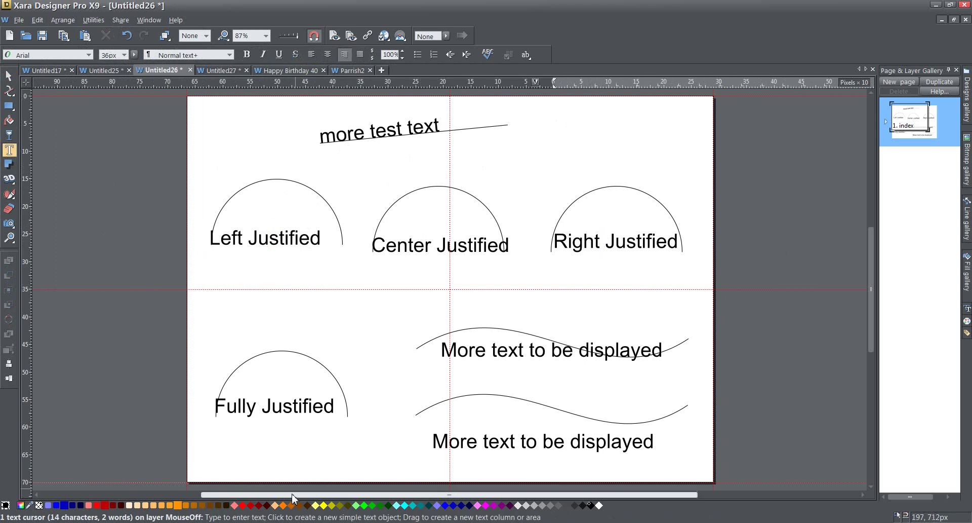
click(290, 406)
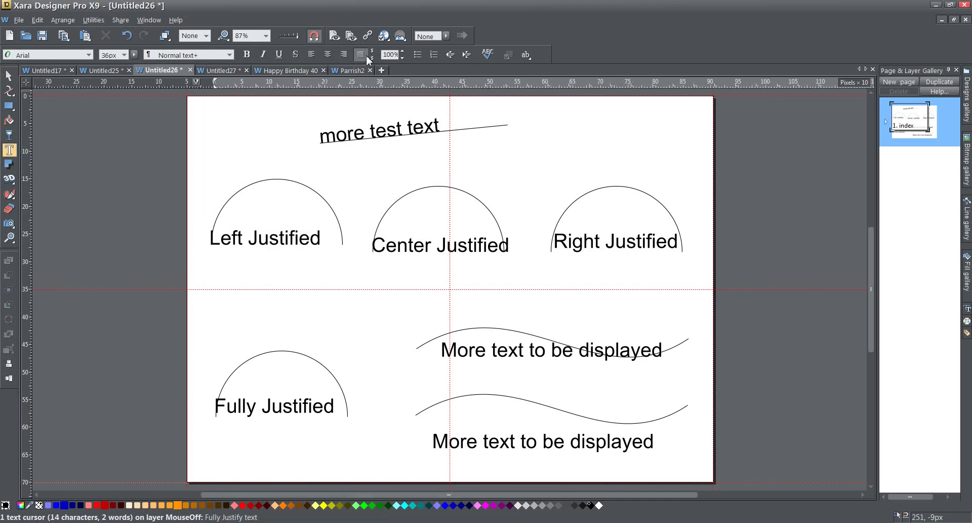
click(9, 76)
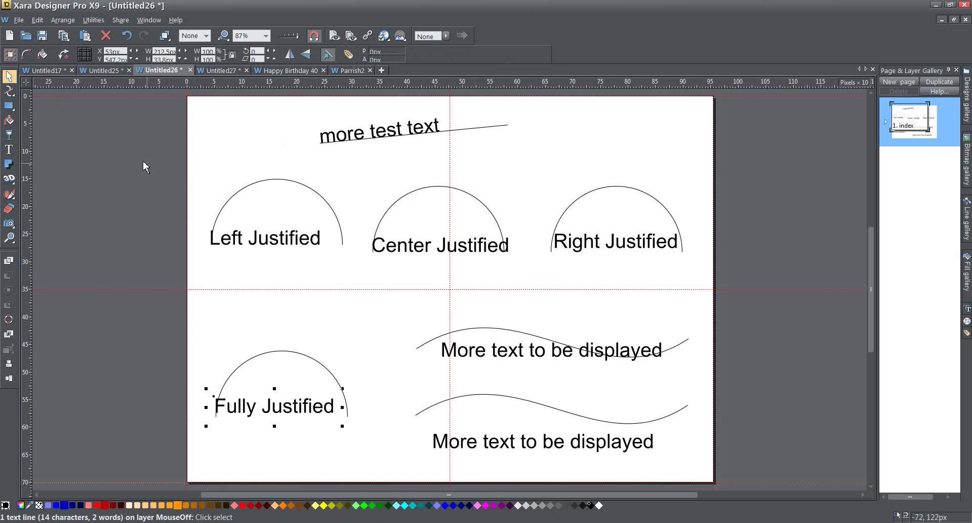
Fit the Left, Center and Right Justified labels onto their arcs with Fit Text to Curve.
drag(144, 160, 363, 289)
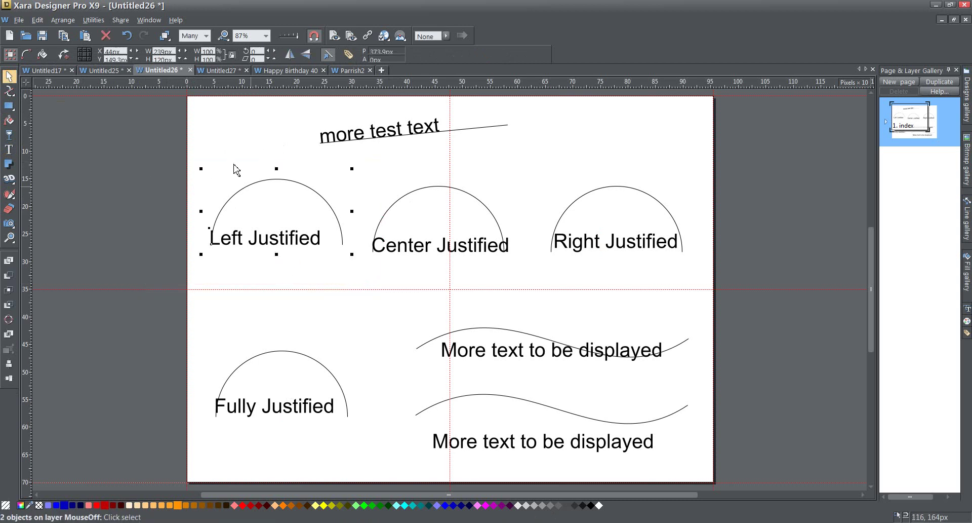
click(59, 21)
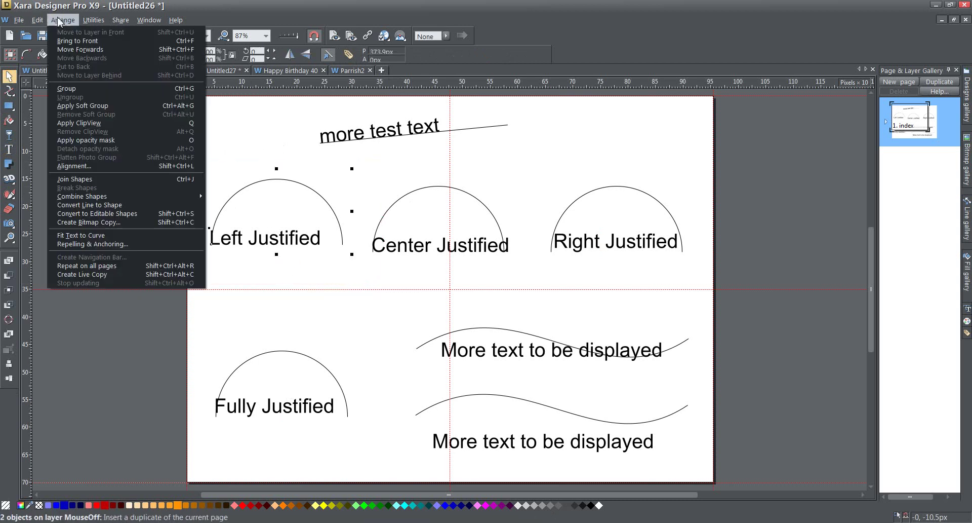
click(113, 235)
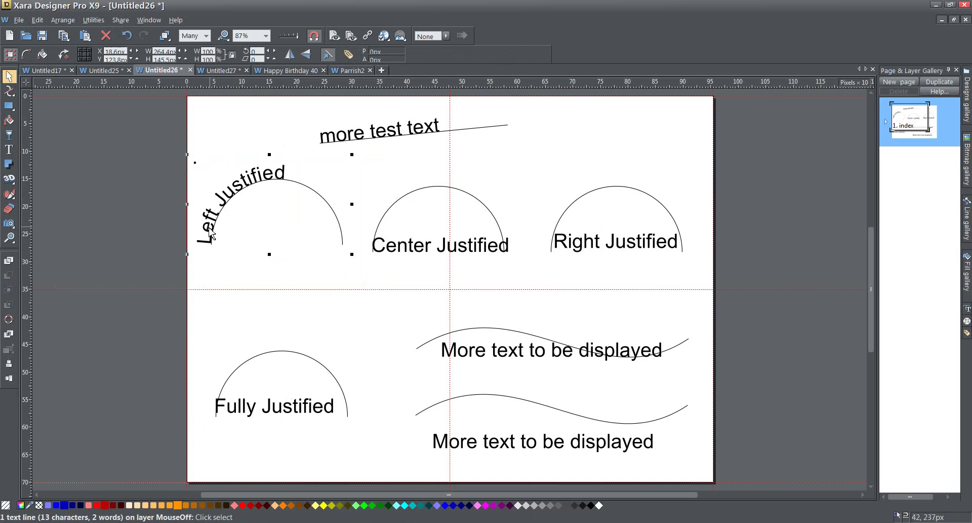
drag(364, 159, 527, 279)
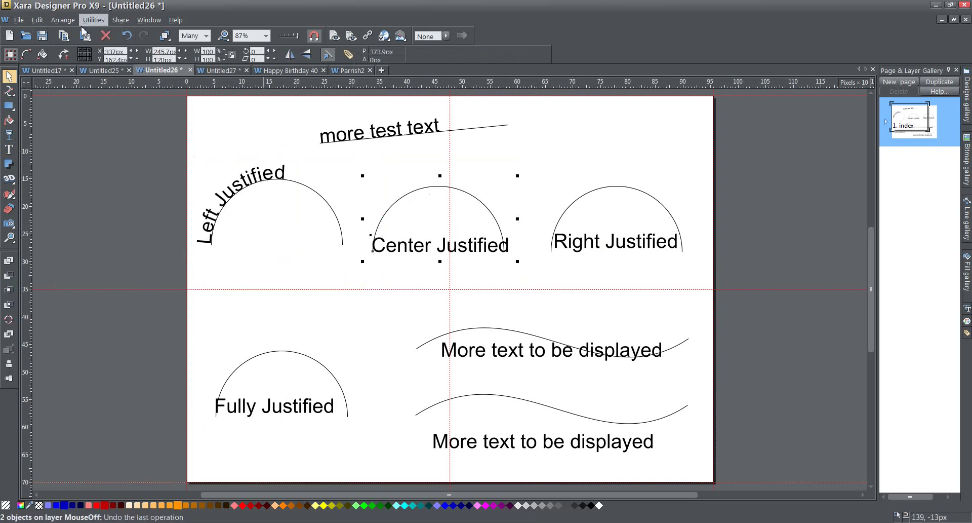
click(63, 20)
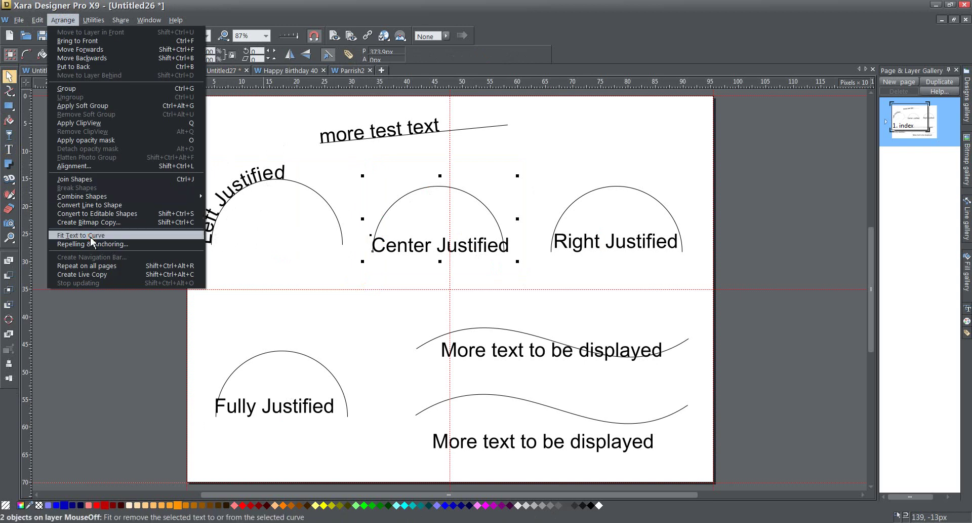
click(91, 236)
drag(538, 141, 697, 283)
click(63, 20)
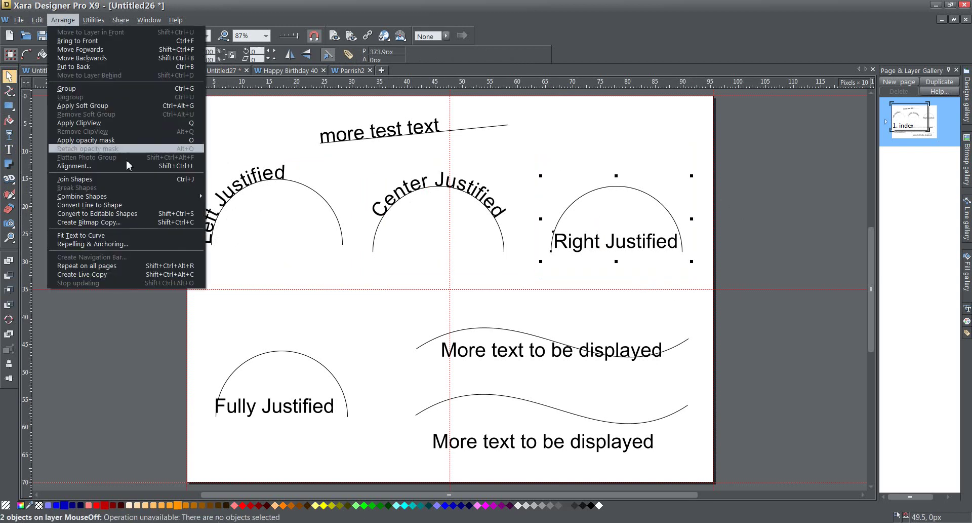
click(117, 234)
Fit the Fully Justified label onto its arc so it spreads to both ends.
click(363, 438)
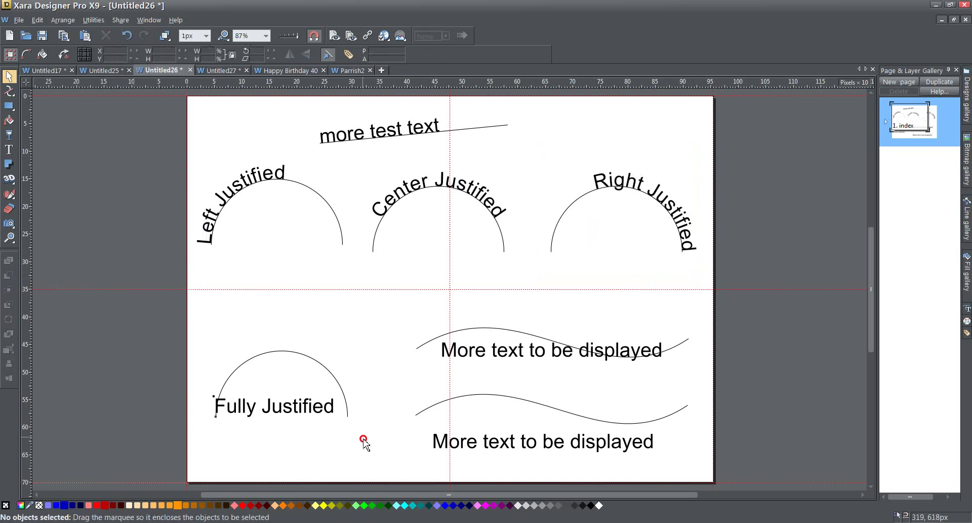
drag(134, 315, 406, 459)
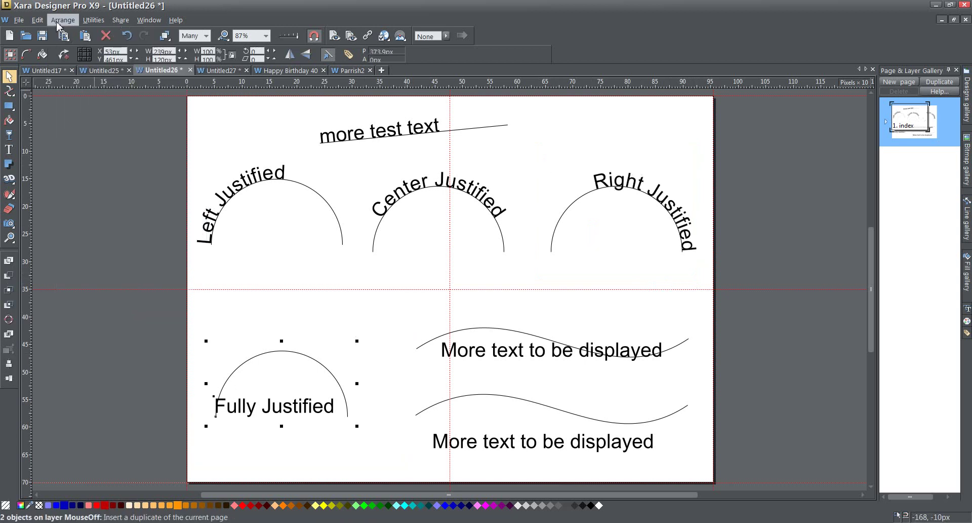
click(62, 20)
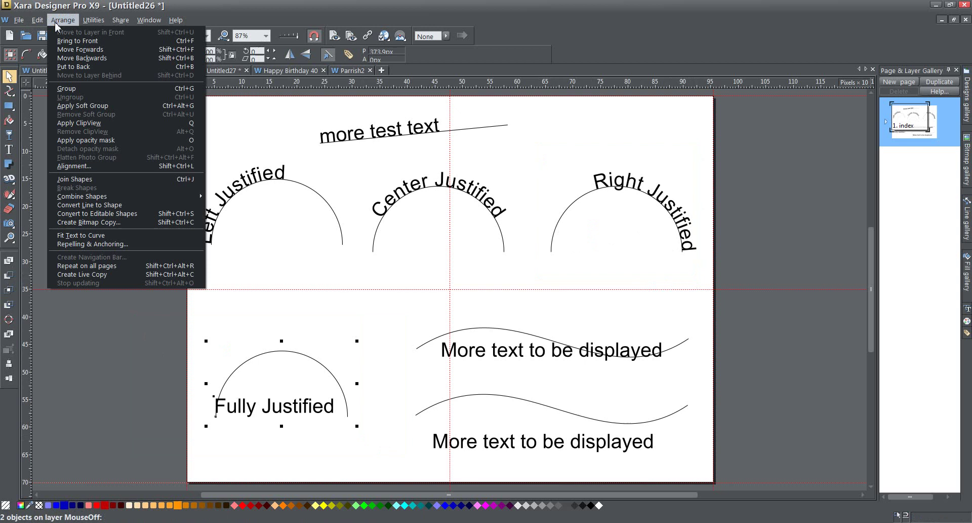
click(155, 234)
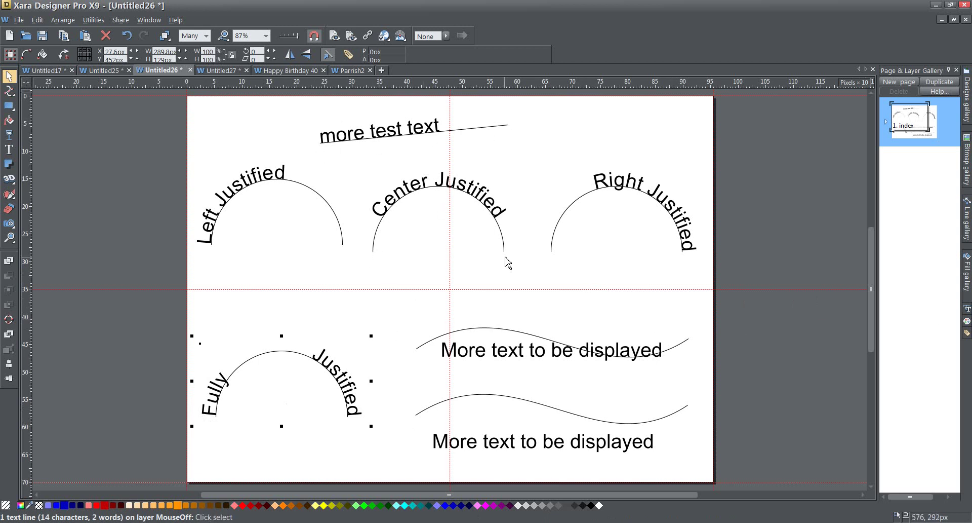
Fit the upper 'More text to be displayed' onto its wavy line with Arrange > Fit Text to Curve.
mouse_move(399, 308)
mouse_down()
mouse_move(768, 386)
mouse_move(749, 390)
mouse_up()
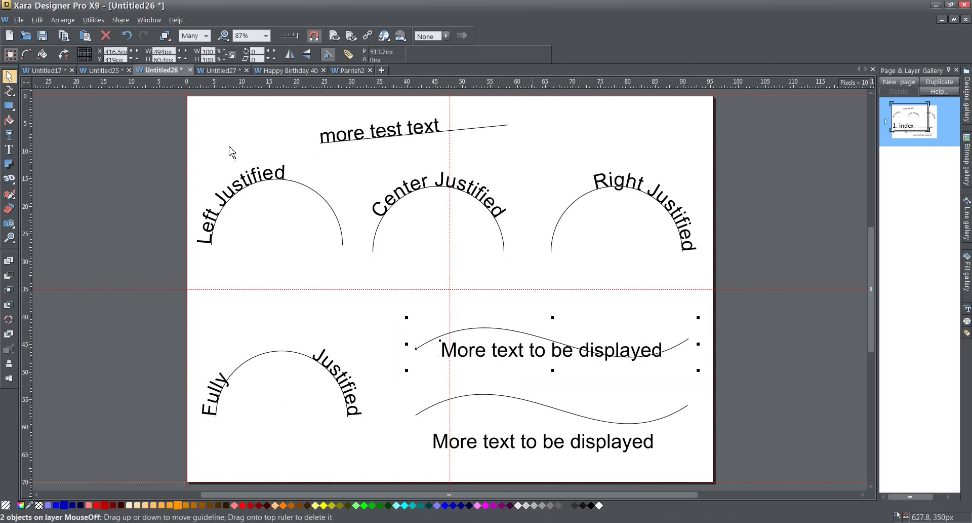
click(62, 20)
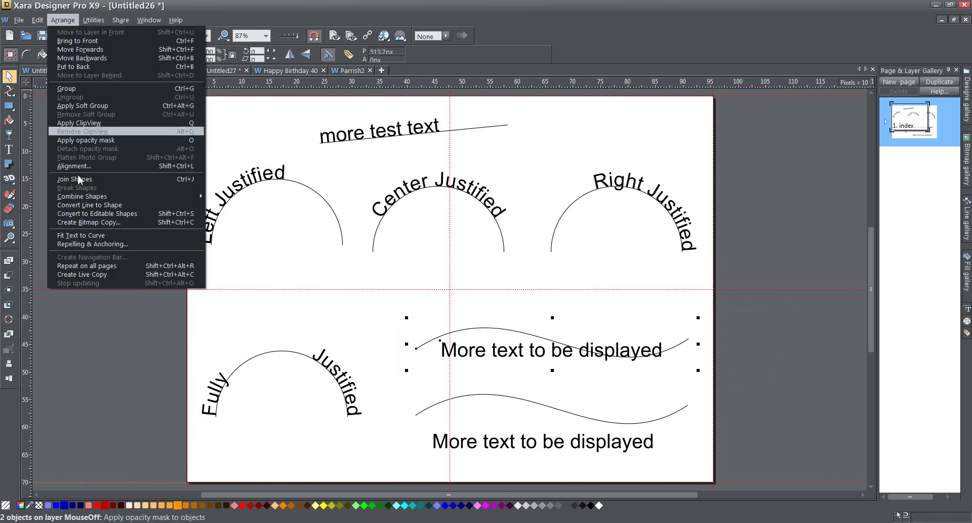
click(112, 236)
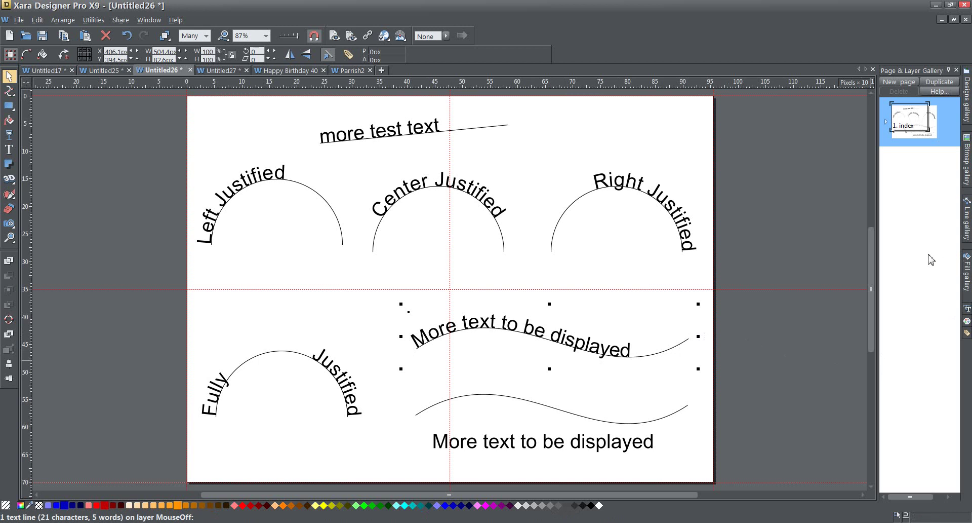
Select and delete the straight lower 'More text to be displayed' copy with the Text tool.
click(502, 442)
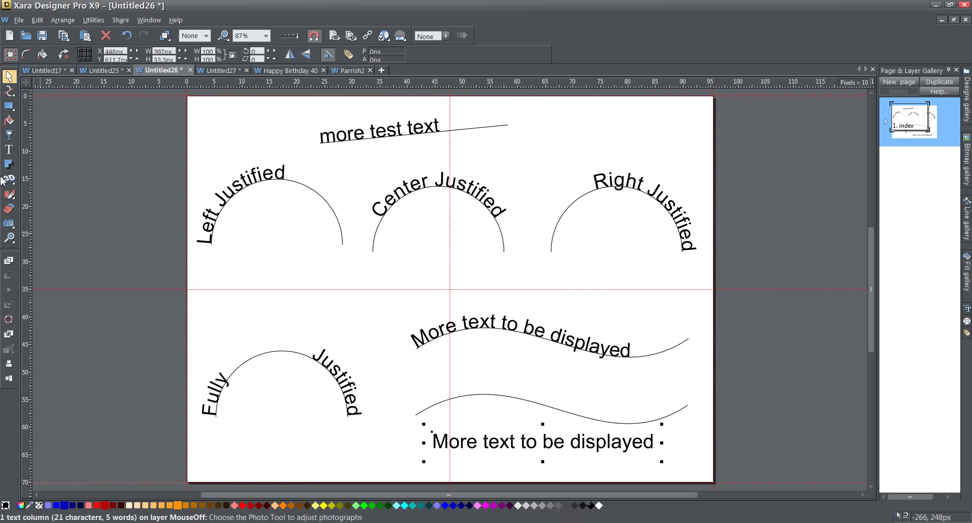
click(10, 149)
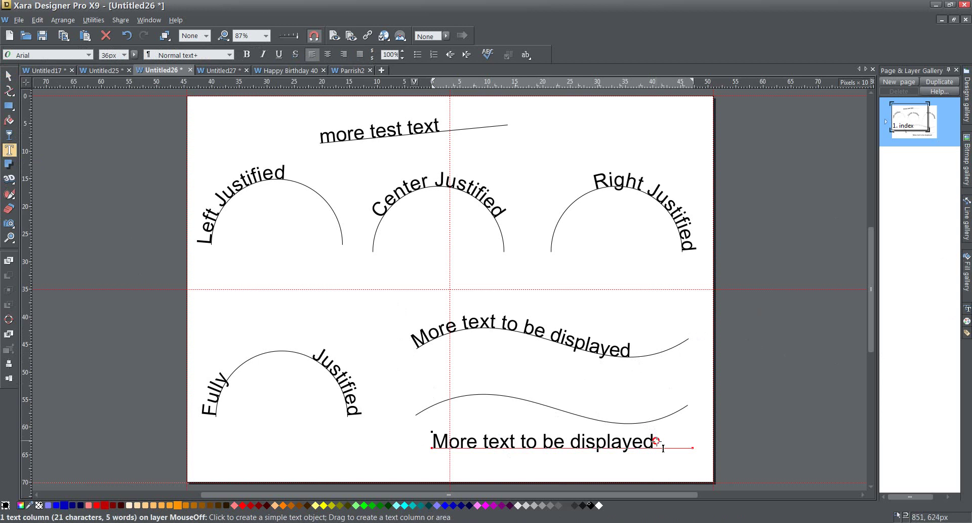
drag(654, 441, 377, 495)
key(ctrl+c)
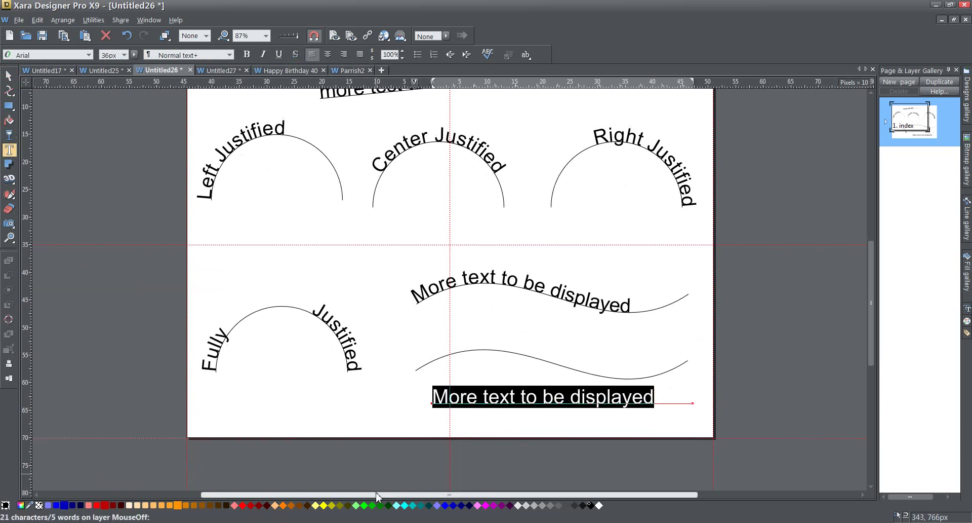
key(Delete)
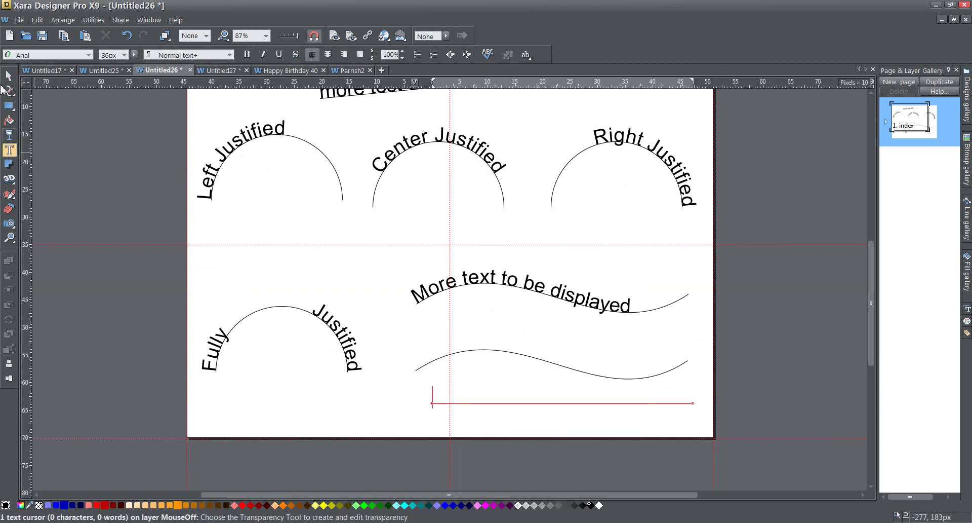
With the Selector tool, select the now-bare lower wavy curve, check Arrange, then deselect it.
click(13, 74)
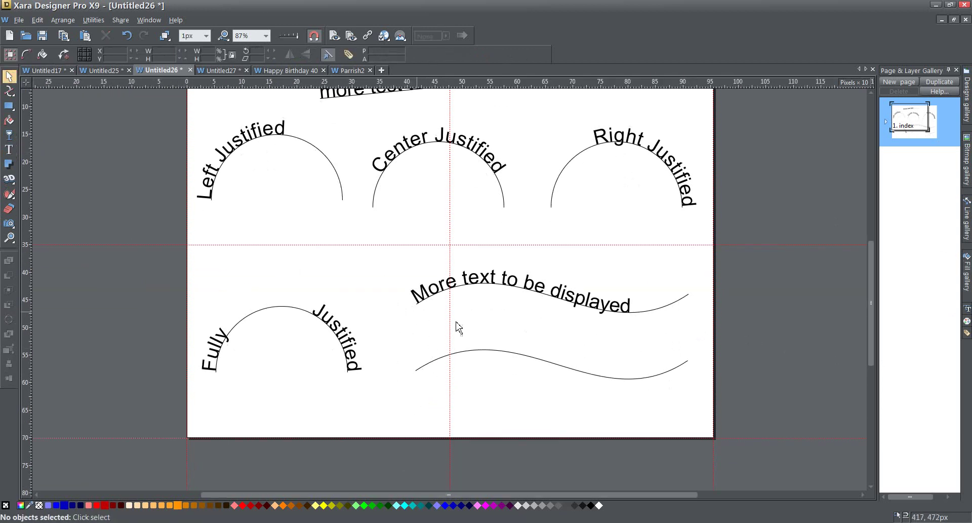
click(506, 350)
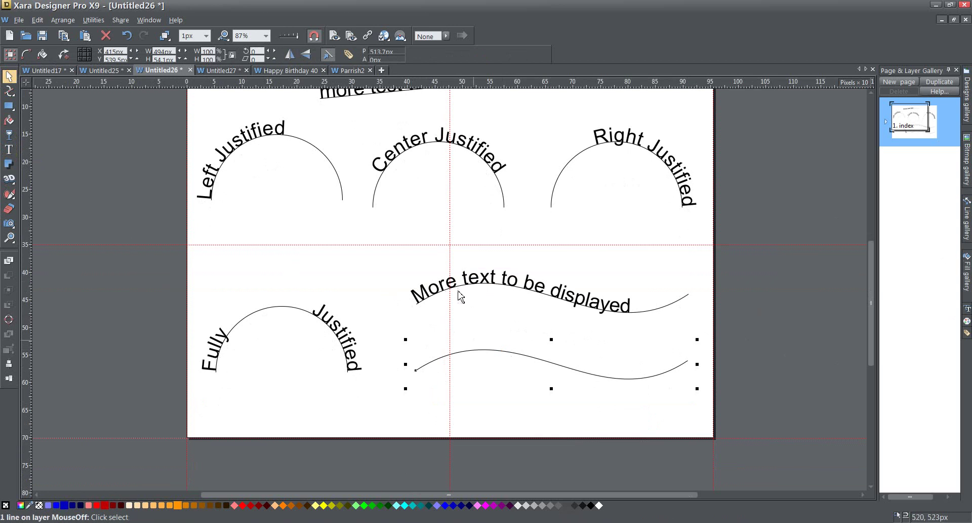
click(63, 20)
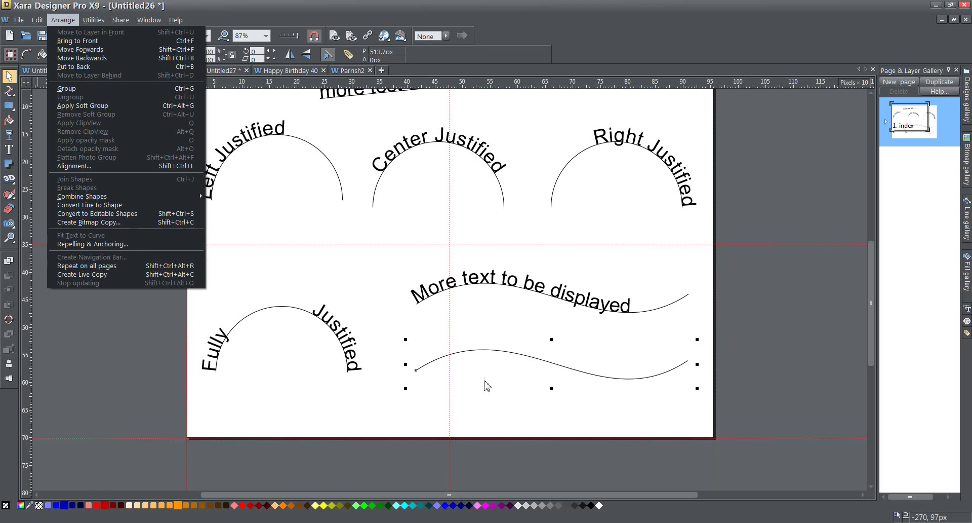
click(484, 383)
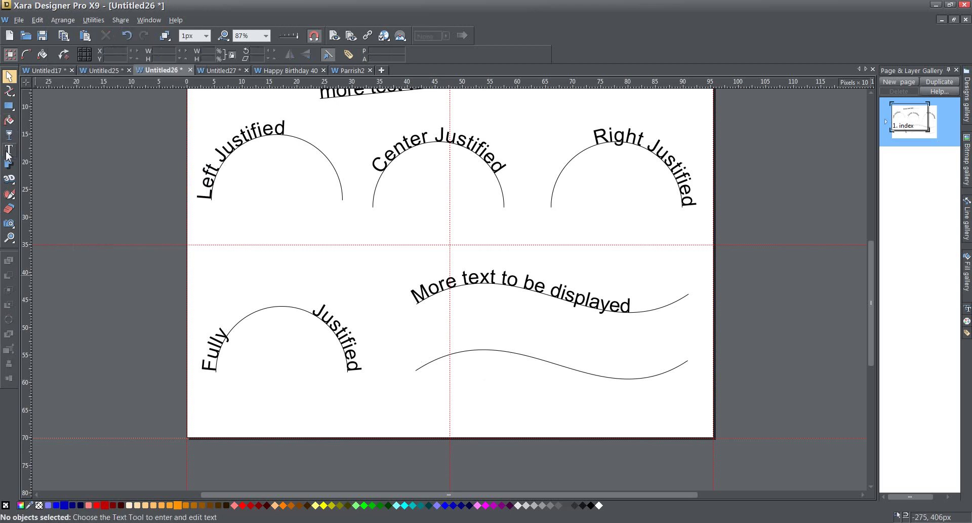
Place the Text tool caret on the lower wavy curve and paste 'More text to be displayed' along it.
click(9, 150)
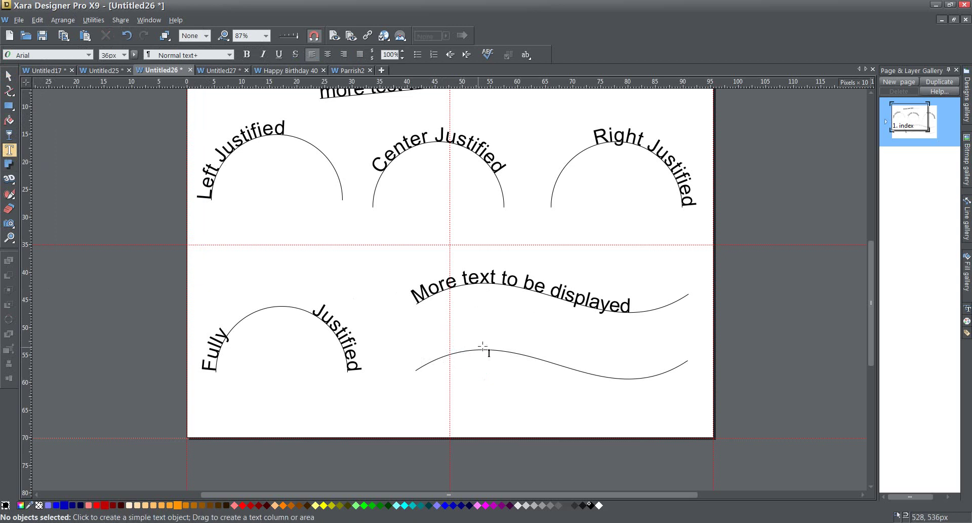
click(9, 76)
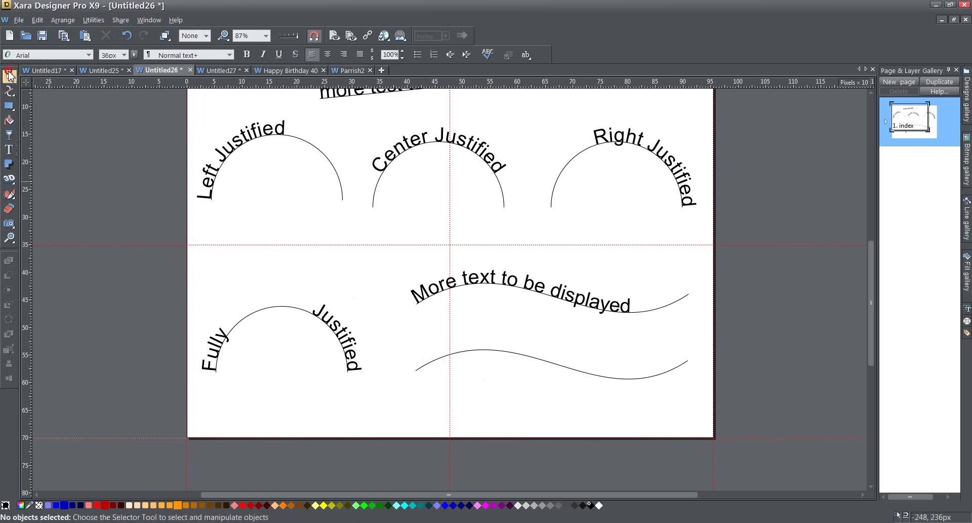
click(498, 353)
click(8, 151)
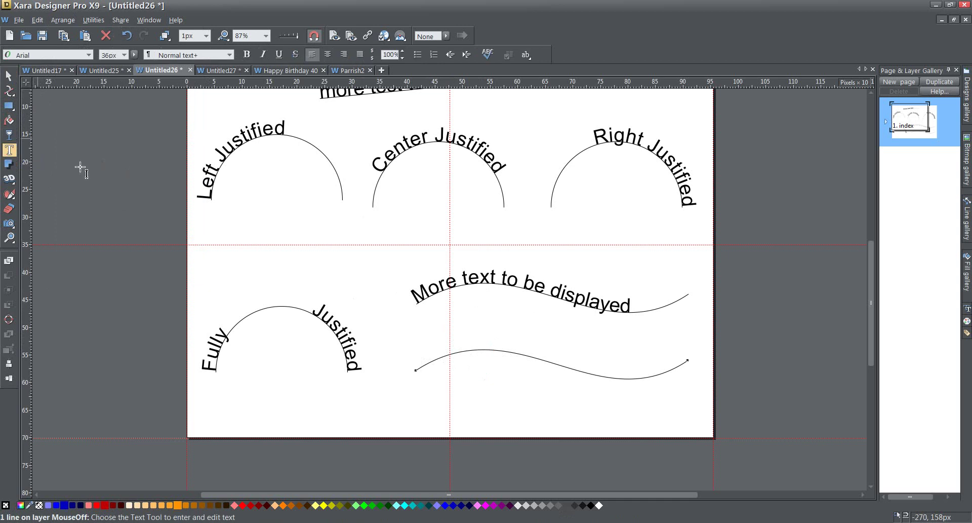
click(468, 352)
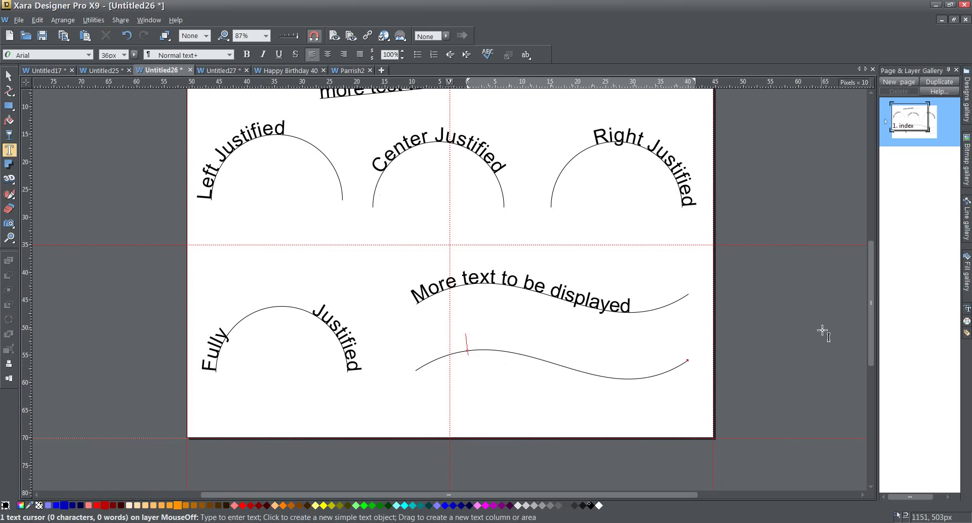
key(ctrl+v)
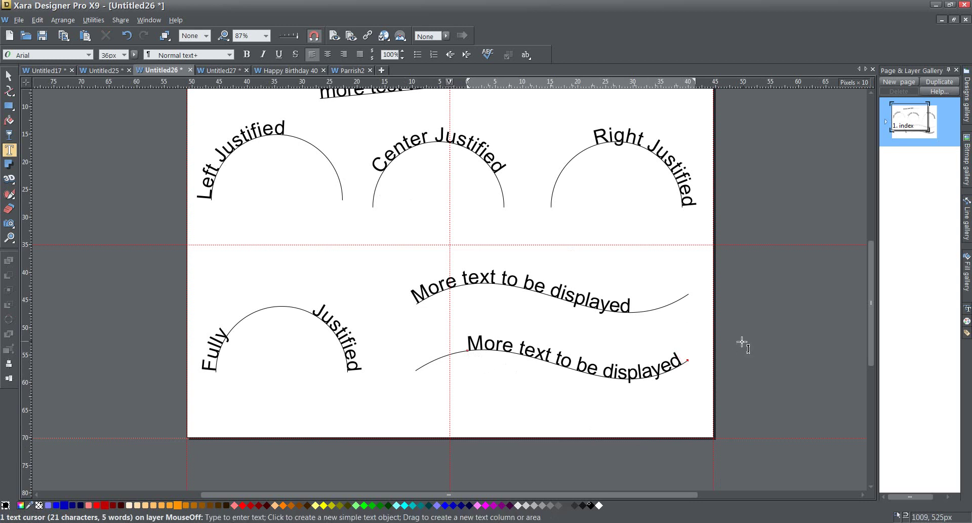
click(9, 76)
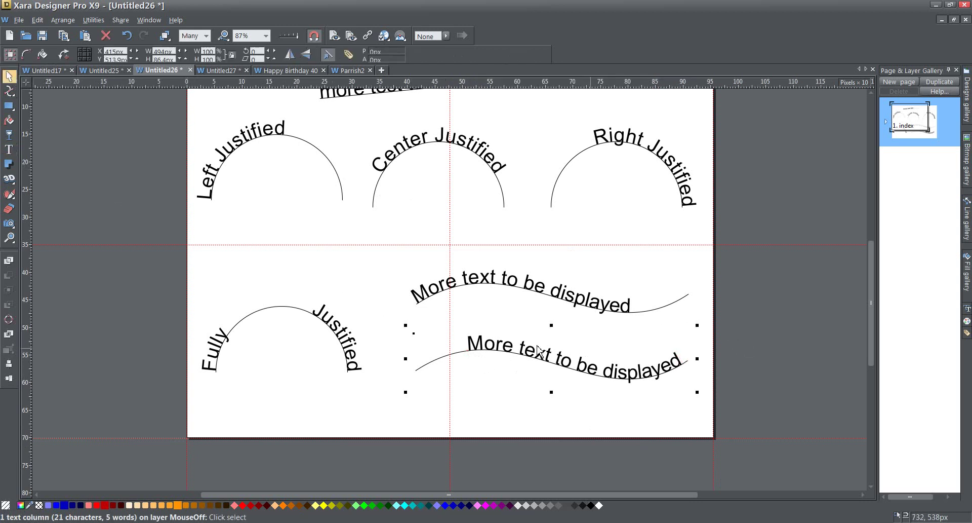